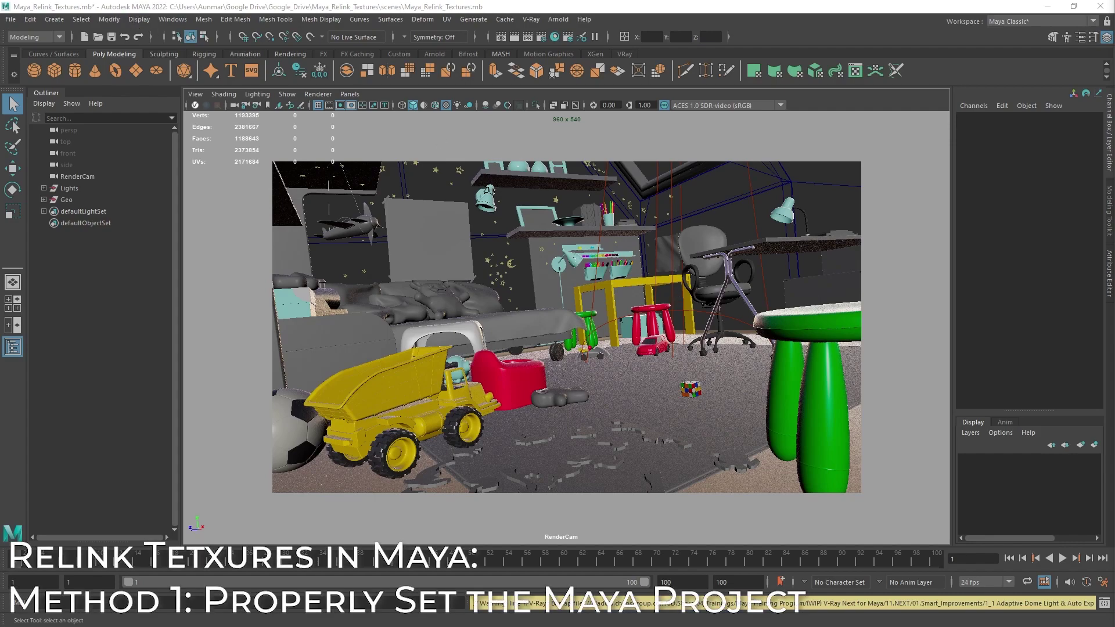
Switch to File Explorer and open the Maya_Relink_Textures project folder from the Google_Drive folder.
key(alt+Tab)
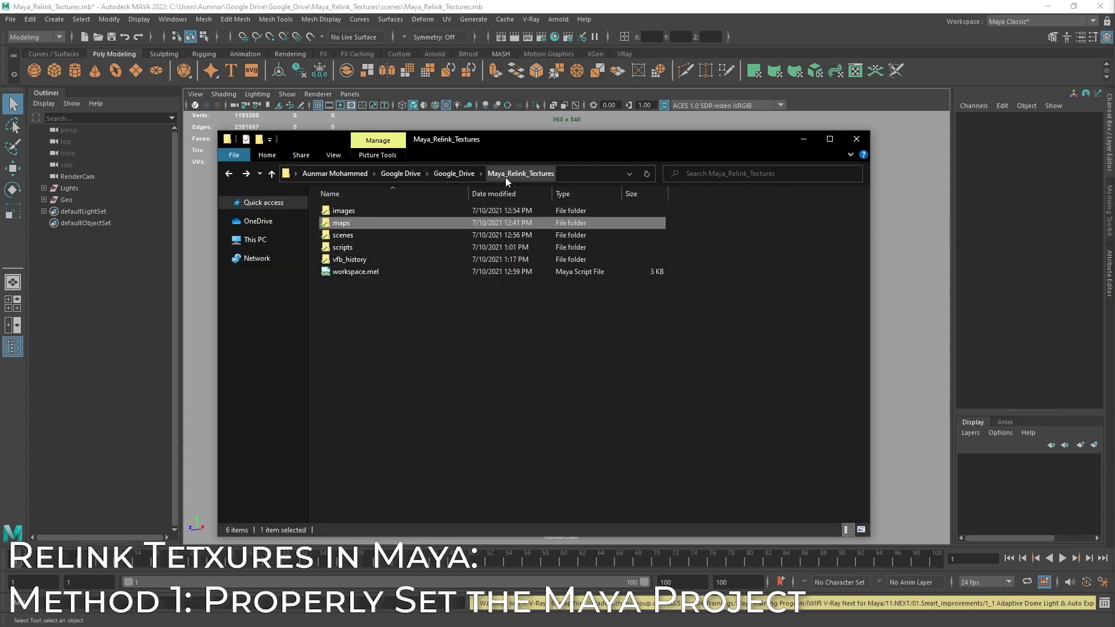
click(455, 172)
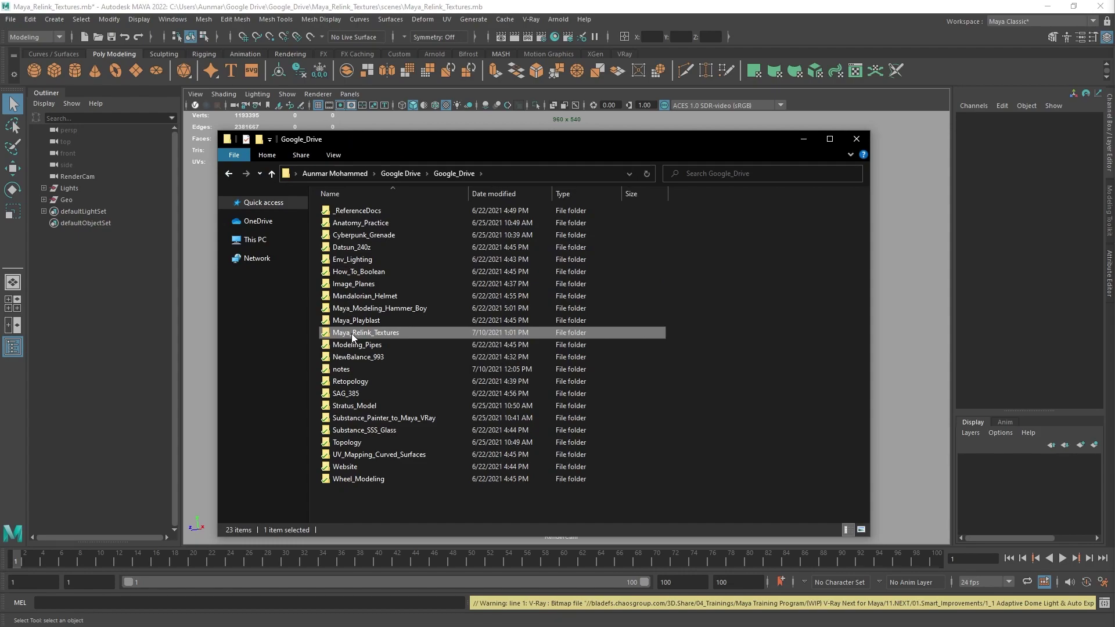
double_click(351, 334)
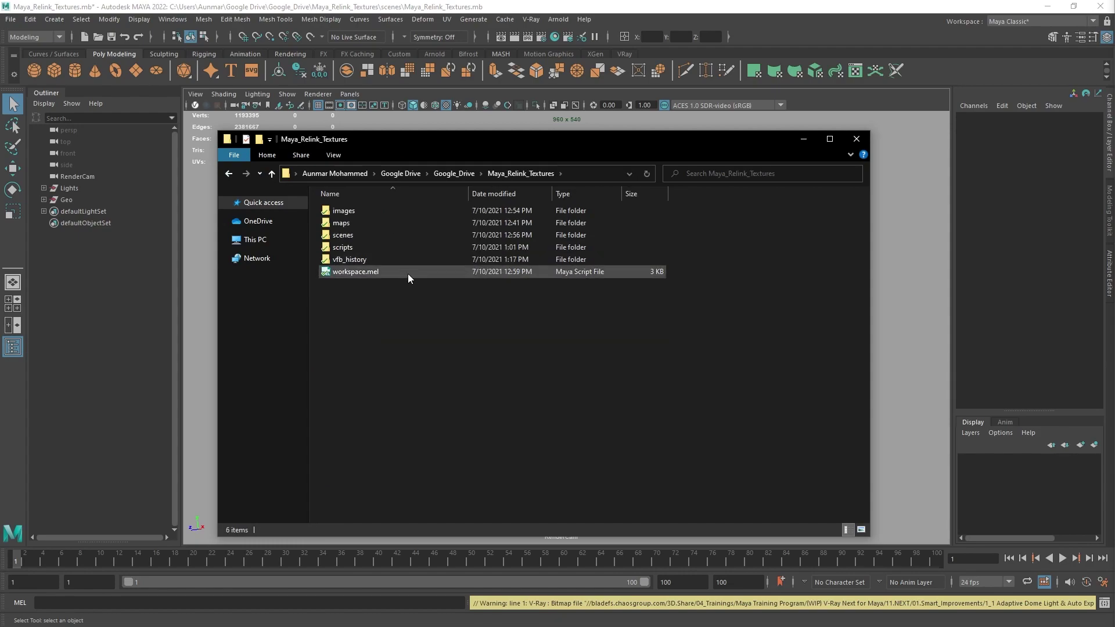
Open the project's workspace.mel file in Notepad.
click(355, 273)
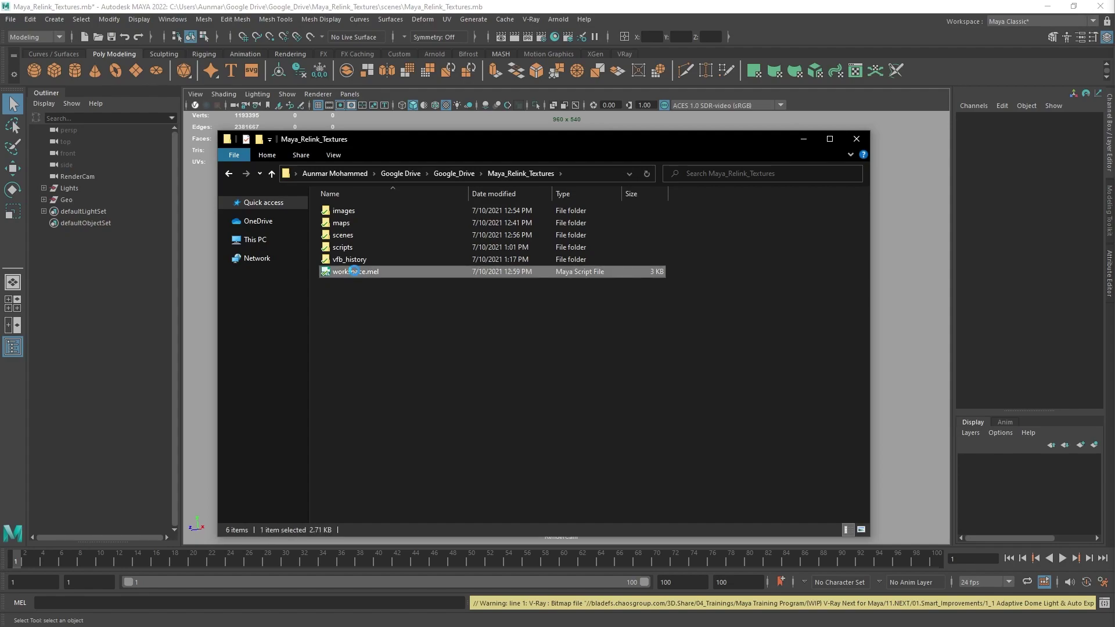
right_click(354, 271)
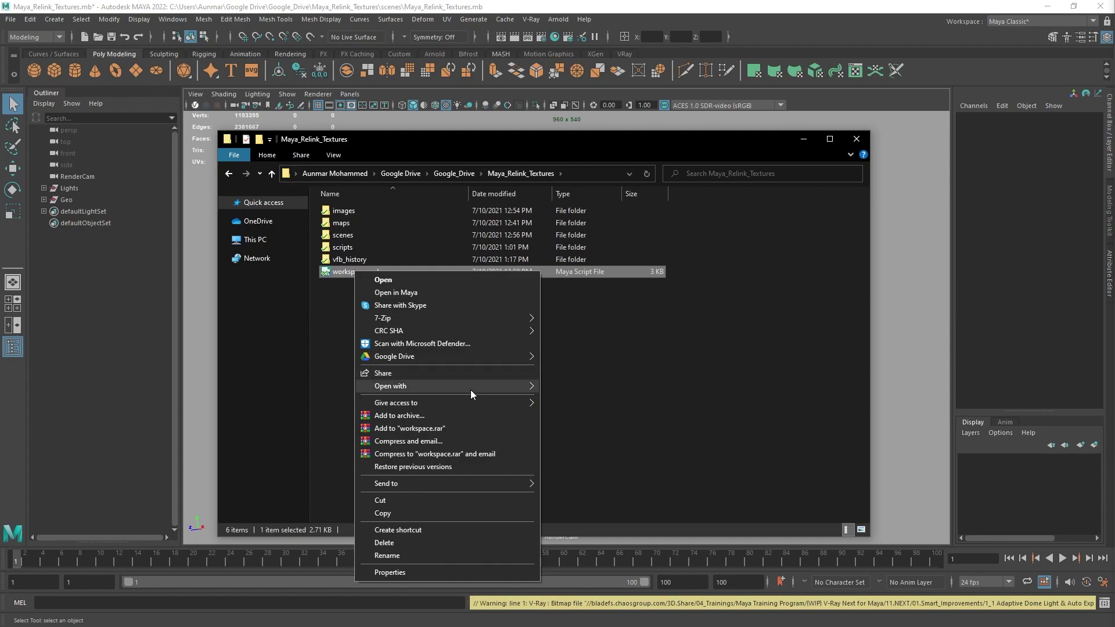
mouse_move(470, 389)
click(570, 384)
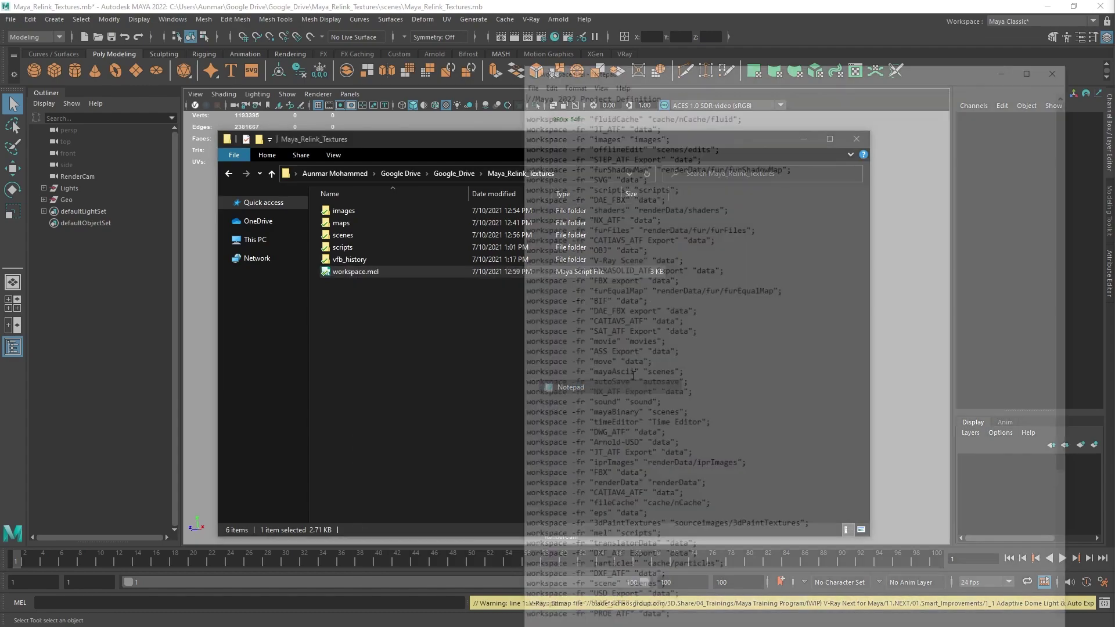
drag(694, 53, 667, 11)
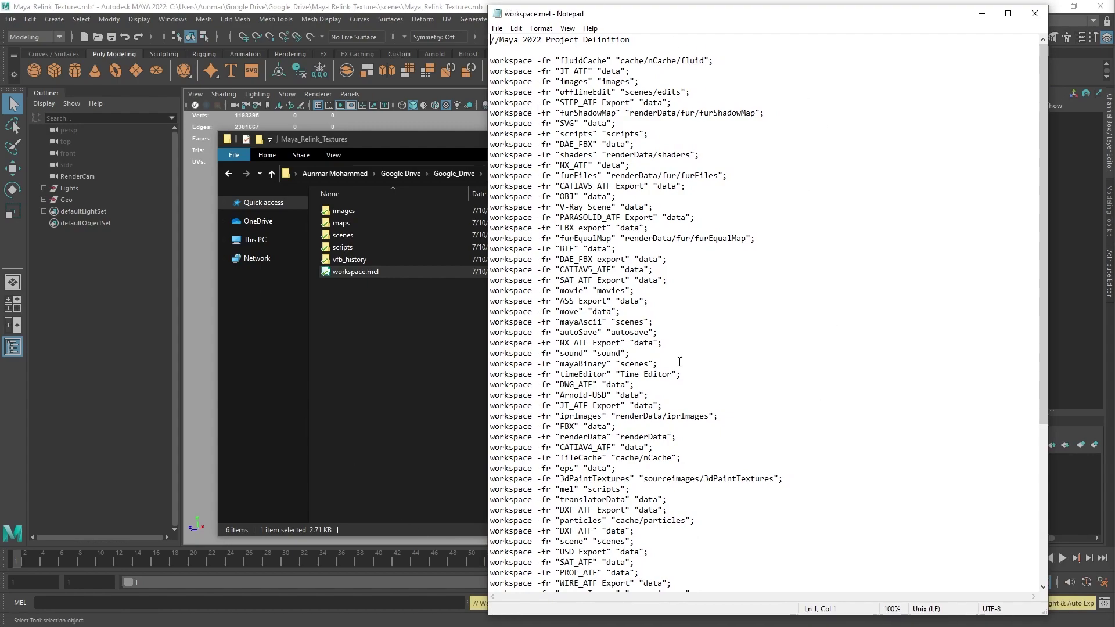
Search workspace.mel for "source" to examine the source images definition, and close the file.
scroll(665, 356, down, 1)
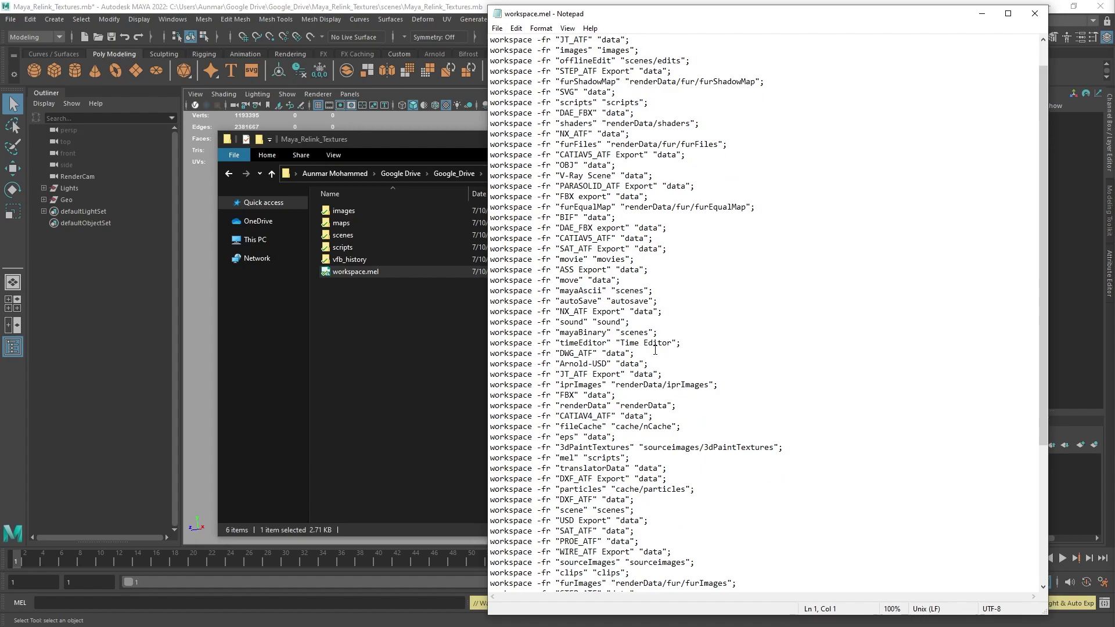
click(663, 334)
key(ctrl+f)
text(sour)
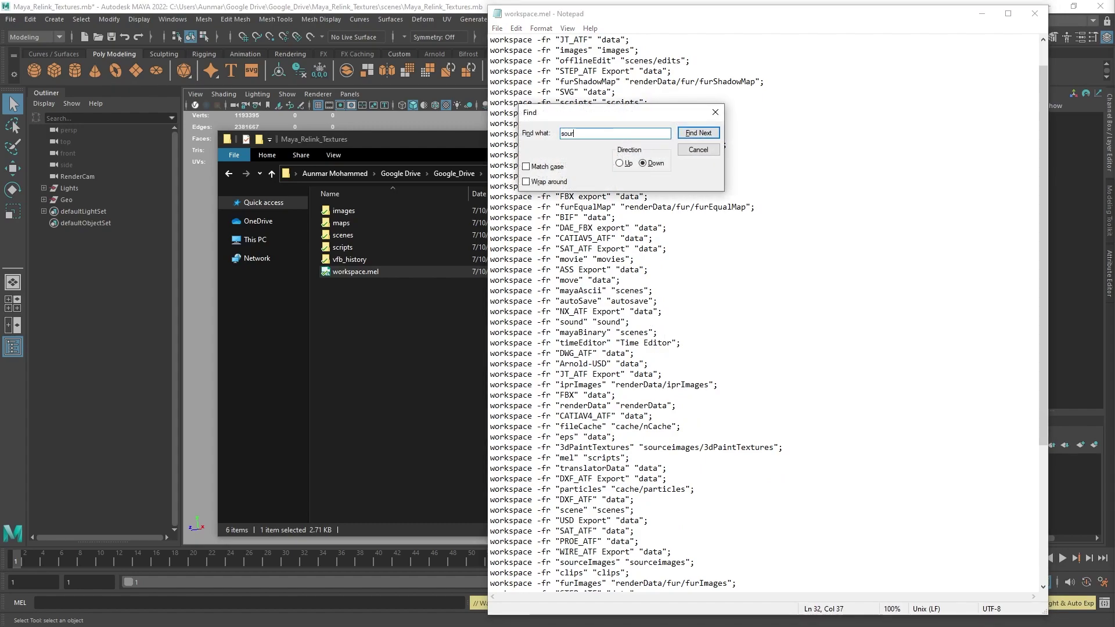
text(ce)
key(Return)
key(Return)
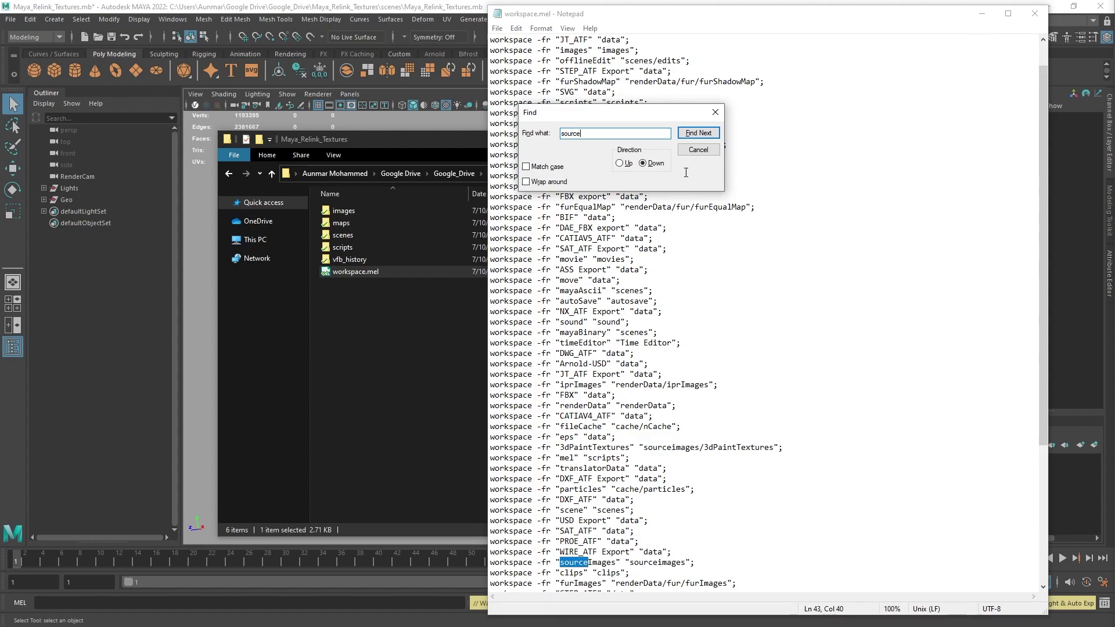
scroll(660, 447, down, 3)
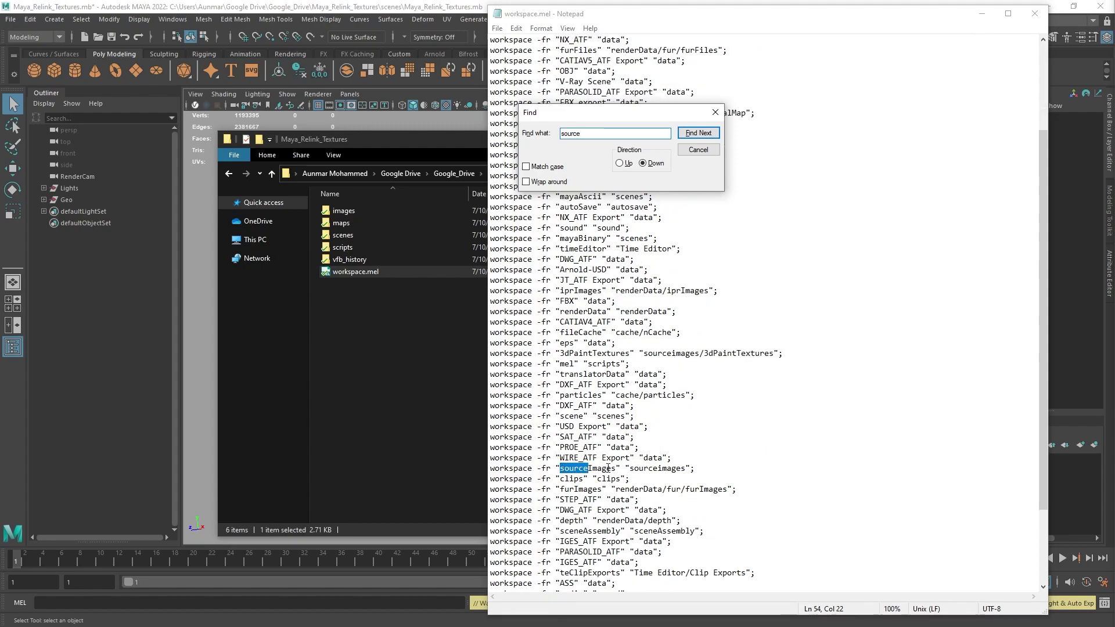
click(698, 149)
click(1034, 14)
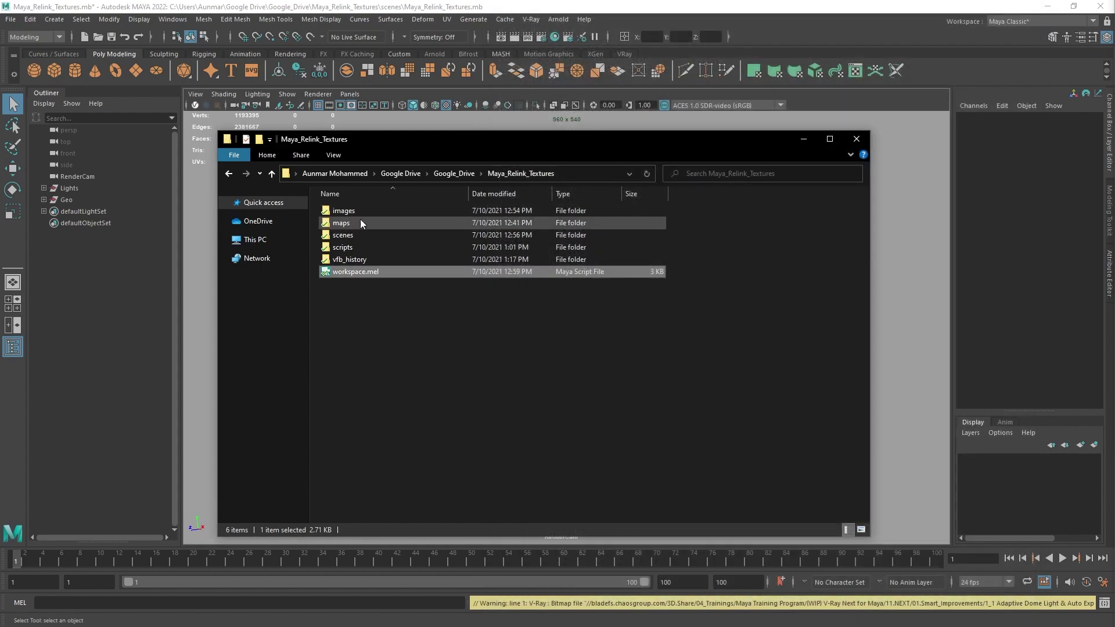
Review the texture files in the maps folder, return to the project folder and clear its window away from Maya.
mouse_move(339, 226)
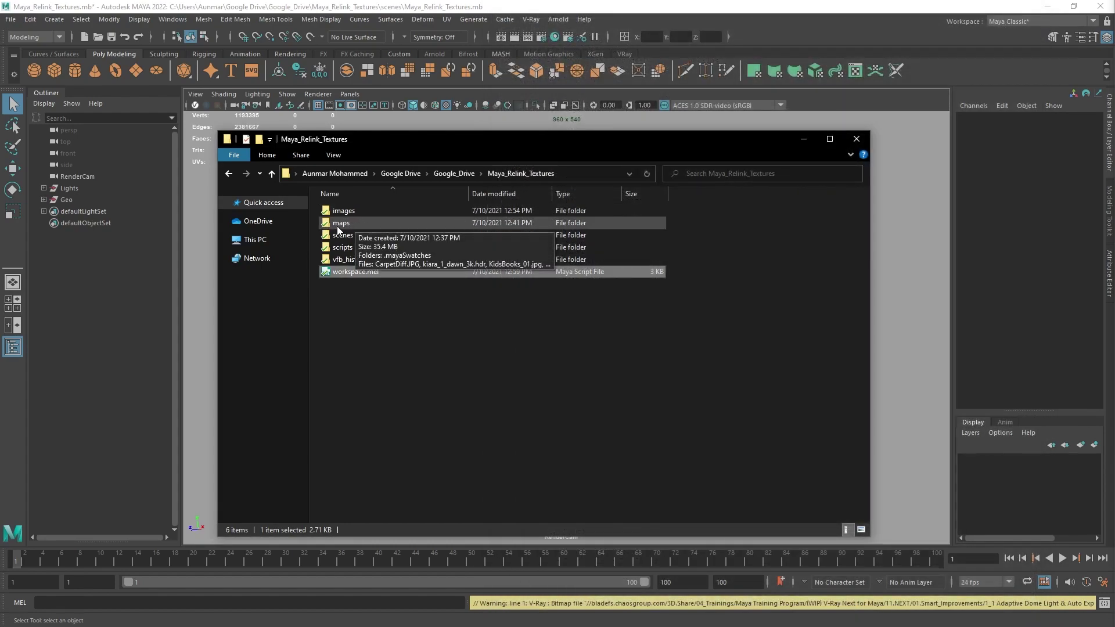
double_click(348, 224)
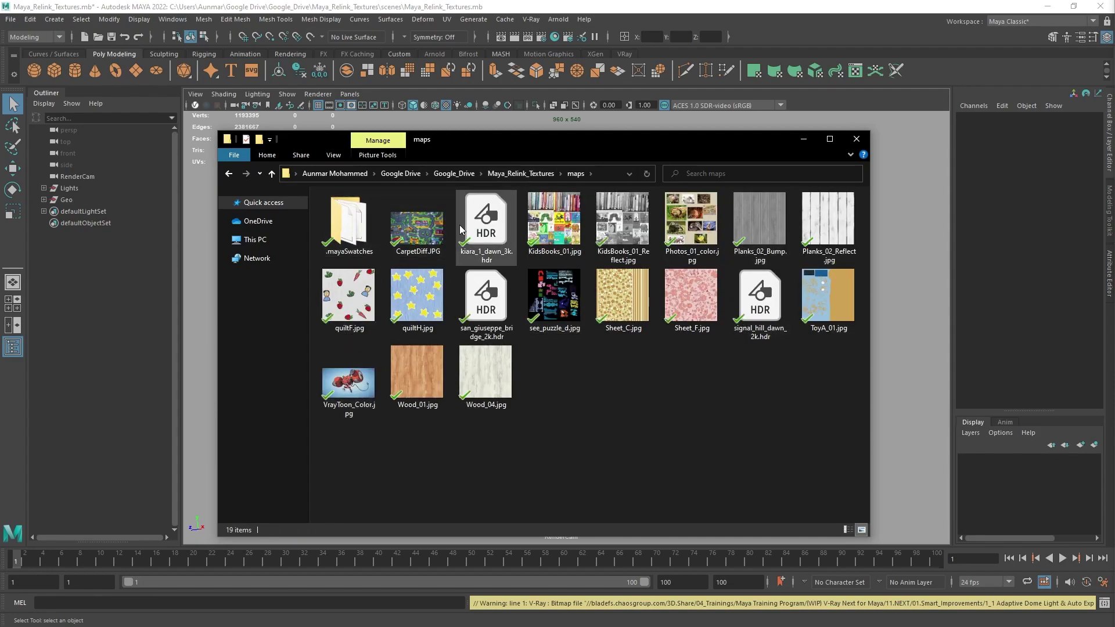
key(alt+Up)
drag(588, 137, 1109, 254)
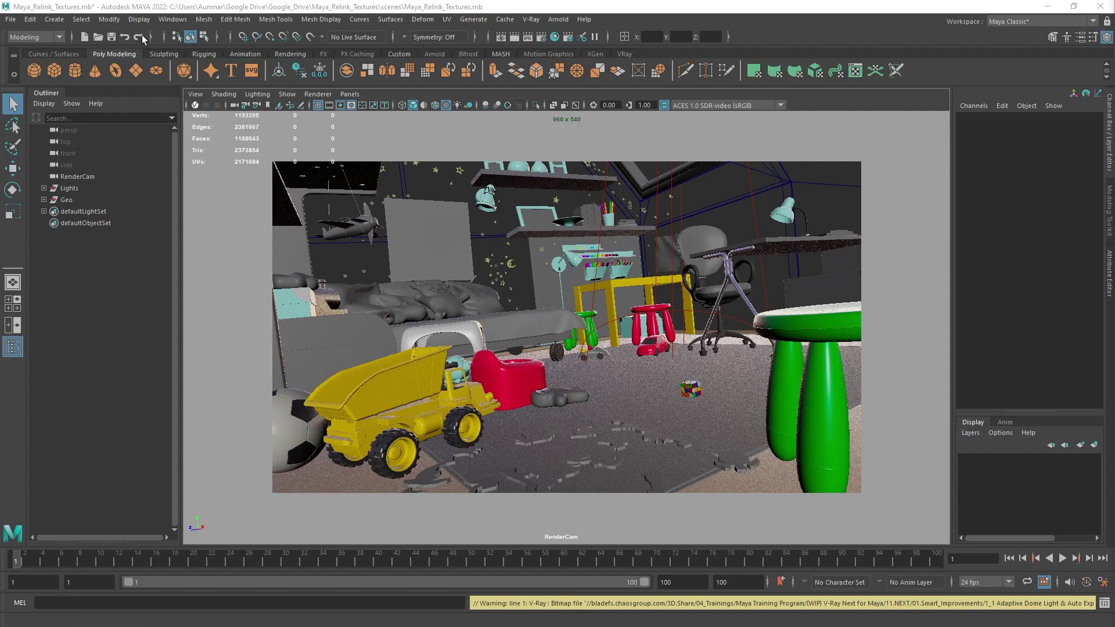
Open Maya's Project Window to examine the project's folder locations.
click(11, 21)
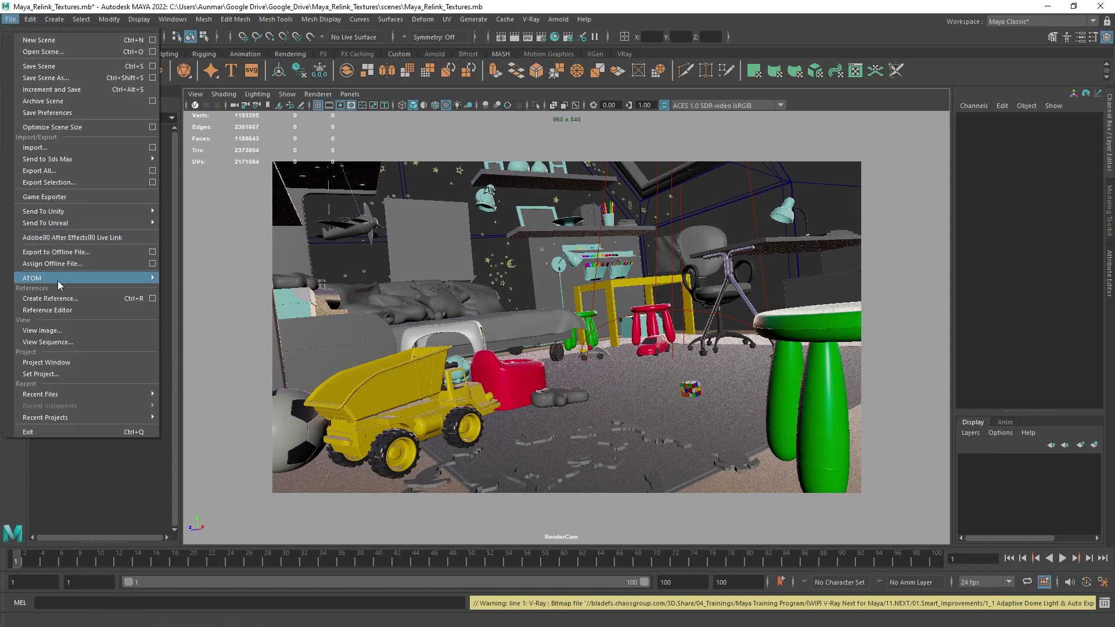
click(33, 362)
drag(430, 58, 504, 84)
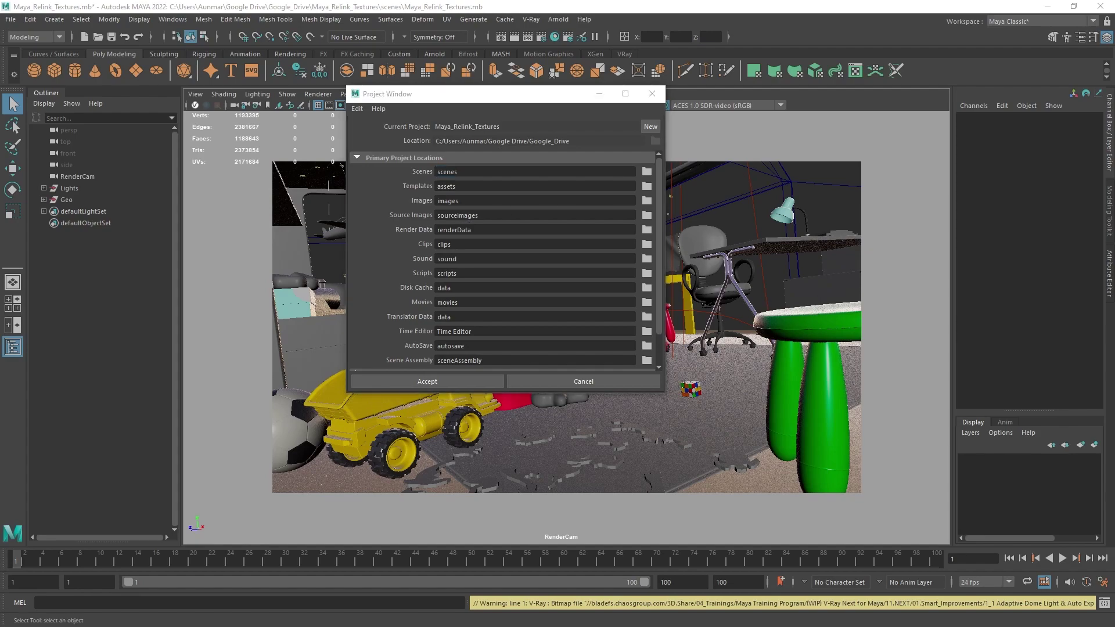
Rename the project's maps folder to sourceimages in File Explorer.
key(alt+Tab)
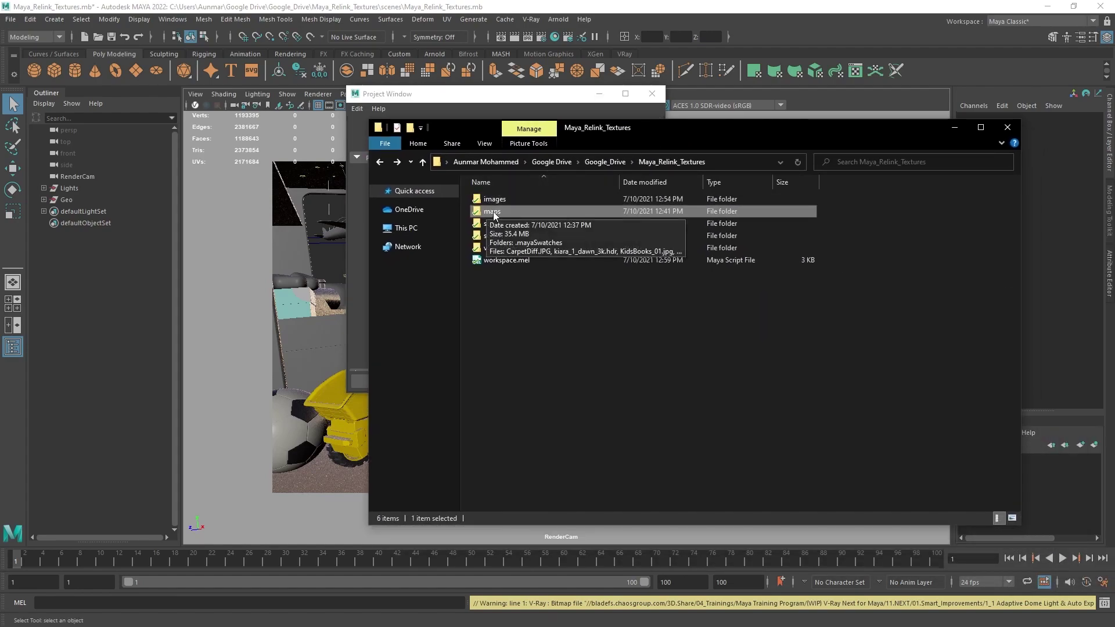
click(493, 212)
text(sourceimages)
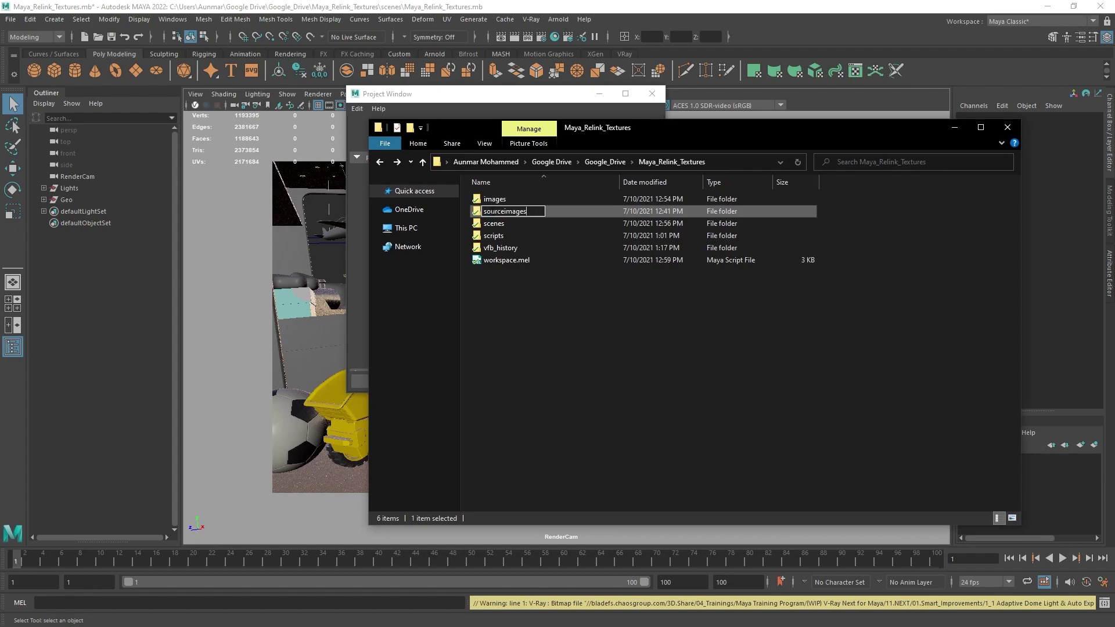
key(Return)
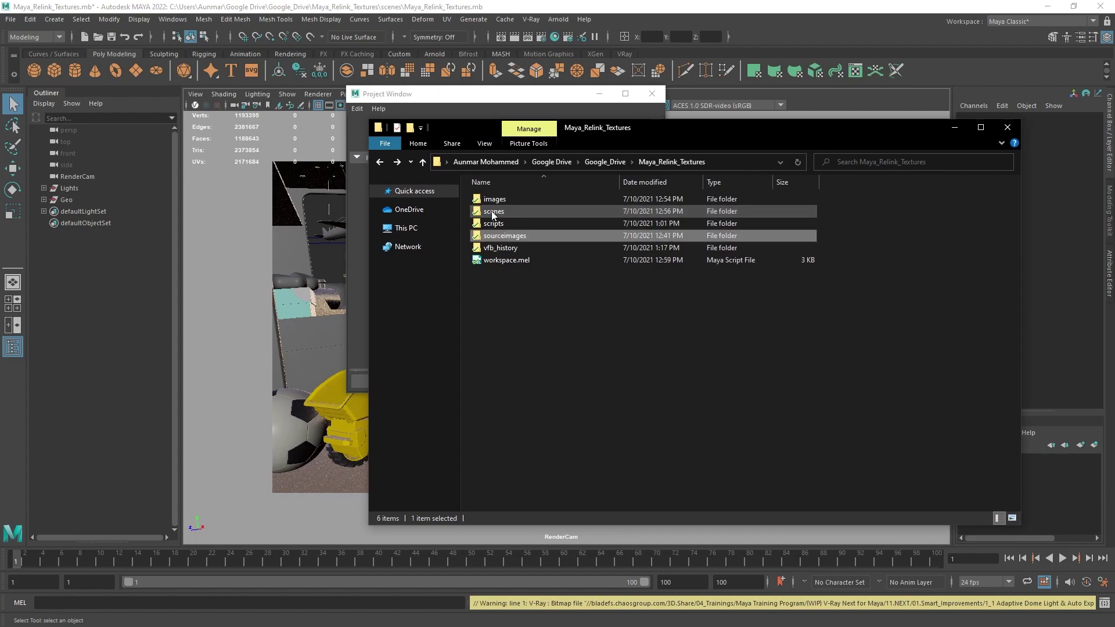
Examine the Source Images location in Maya's Project Window and clear the window out of the way.
drag(540, 98, 449, 96)
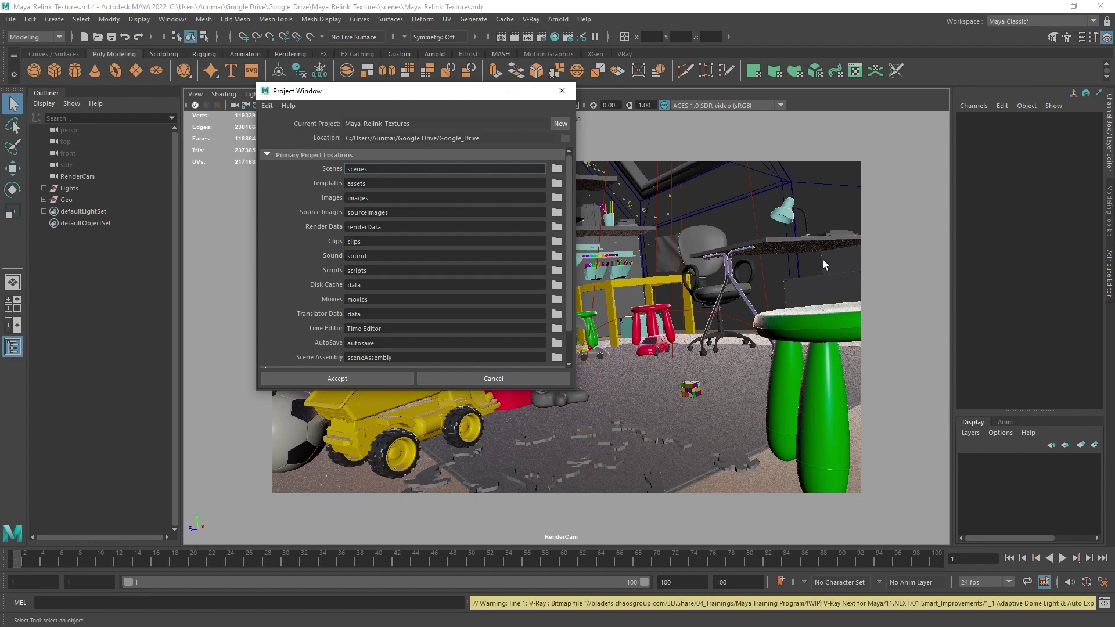
drag(424, 98, 573, 147)
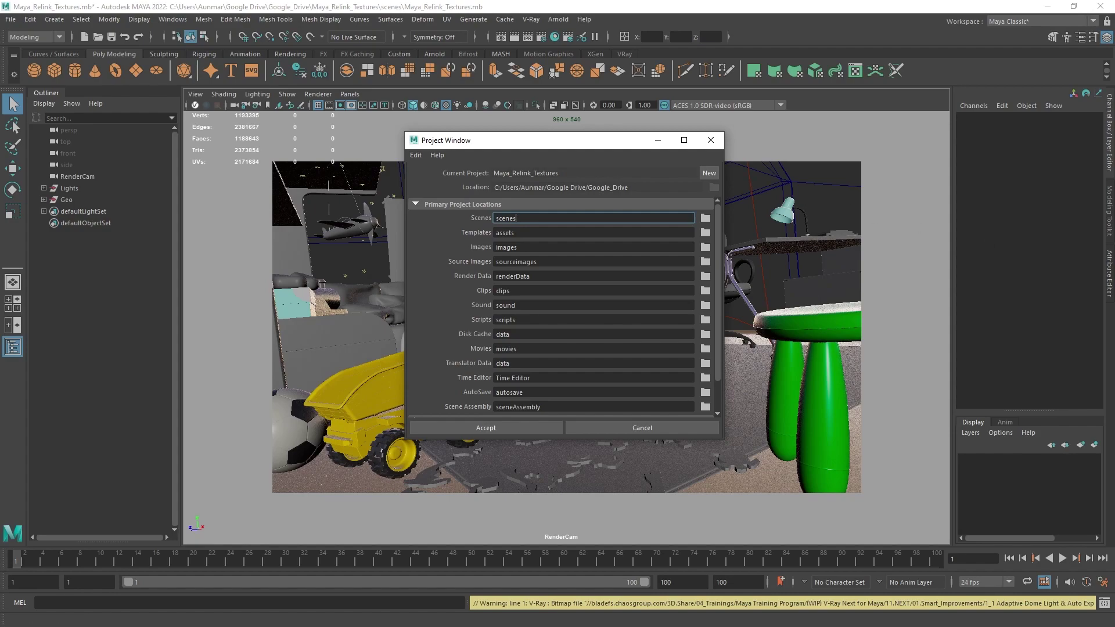
drag(629, 146, 1114, 192)
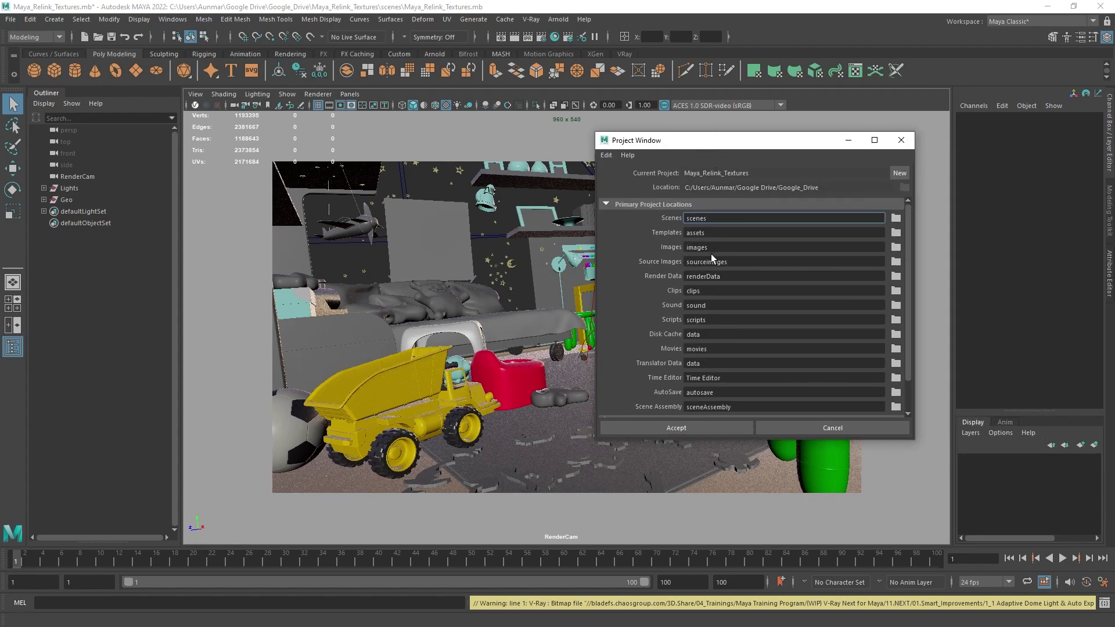
drag(726, 140, 1114, 174)
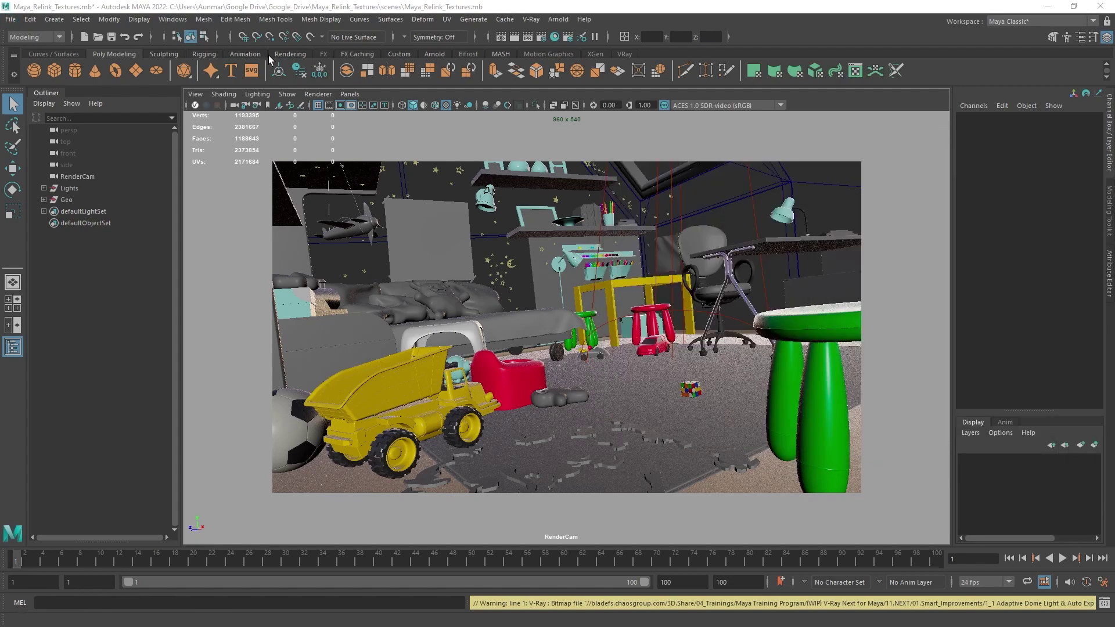
Examine the current project's folders in the Open Scene dialog without opening a file.
click(10, 19)
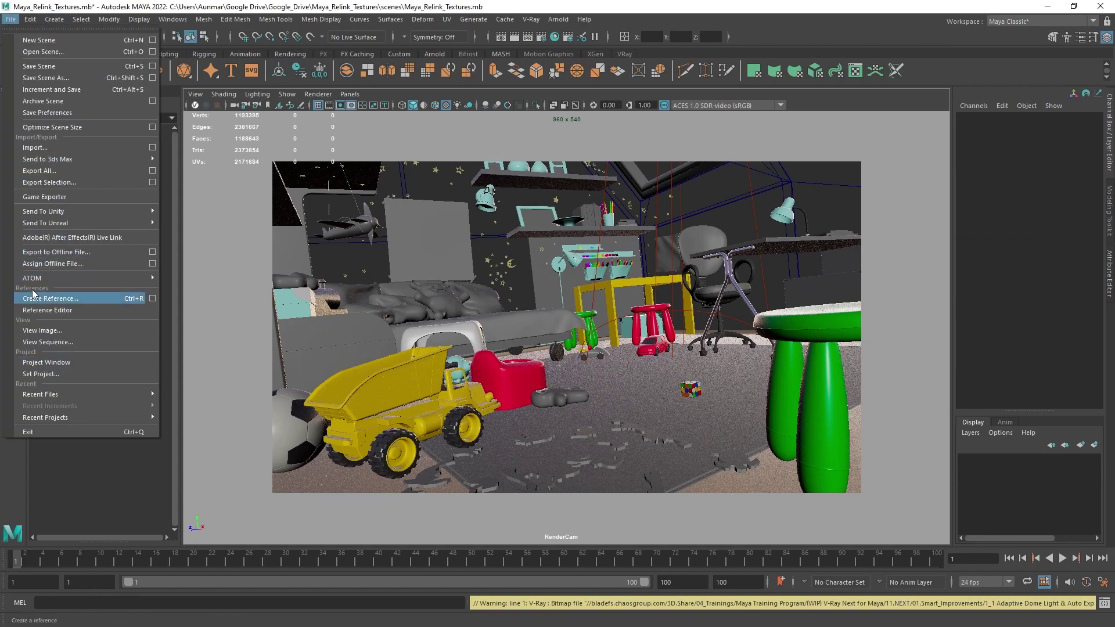
click(39, 53)
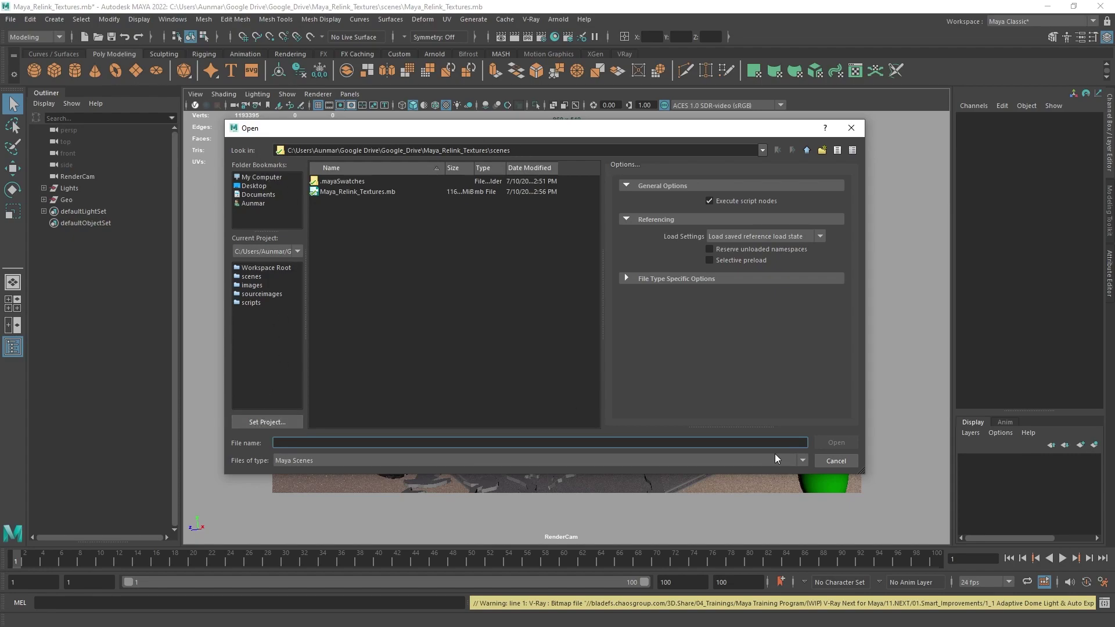
click(836, 460)
Set the Maya project to the Maya_Relink_Textures folder.
click(10, 20)
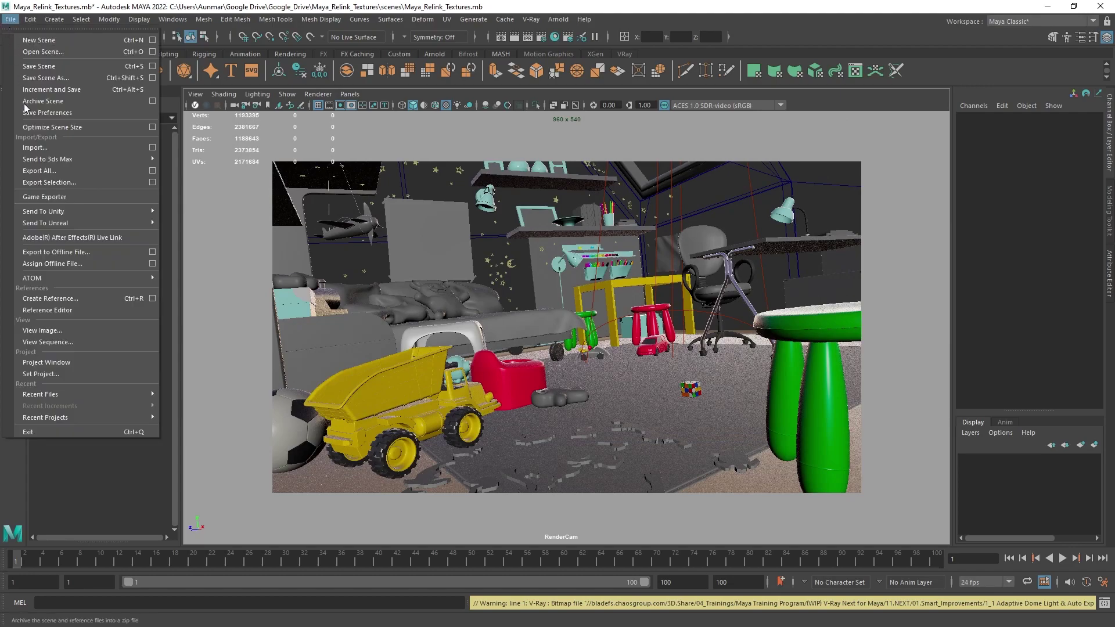
click(53, 371)
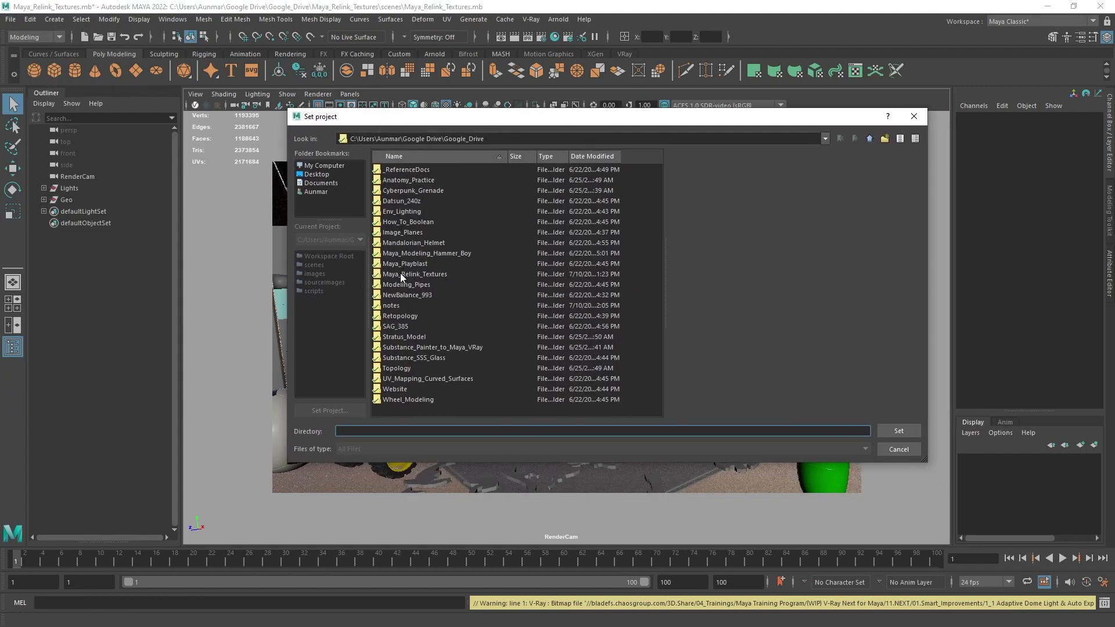
click(400, 275)
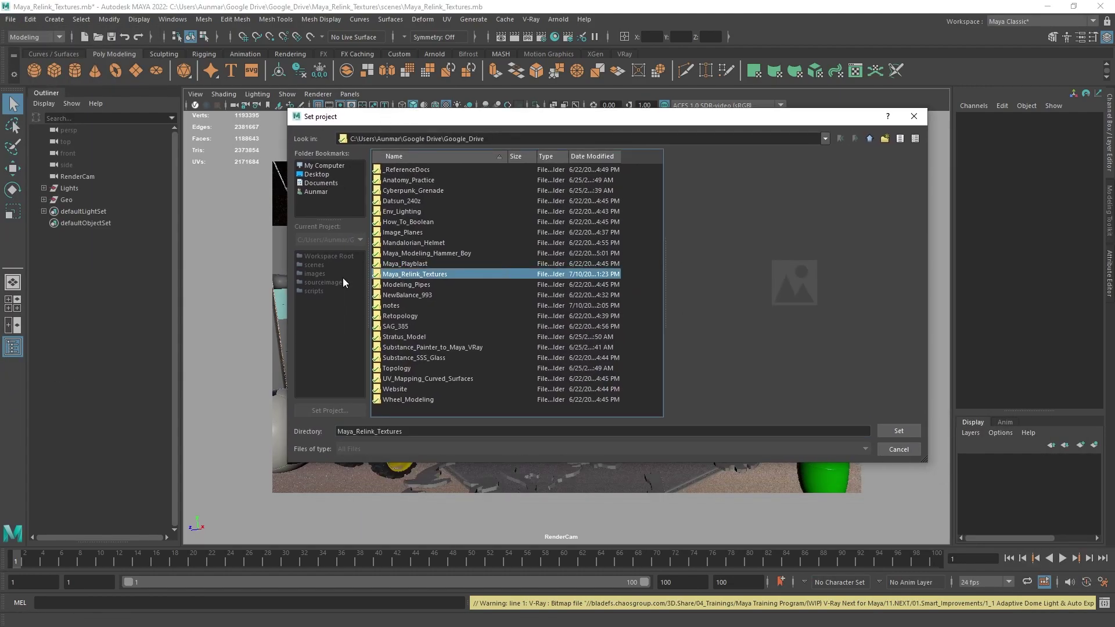
click(901, 430)
Reopen the scene Maya_Relink_Textures.mb without saving the current changes.
click(10, 19)
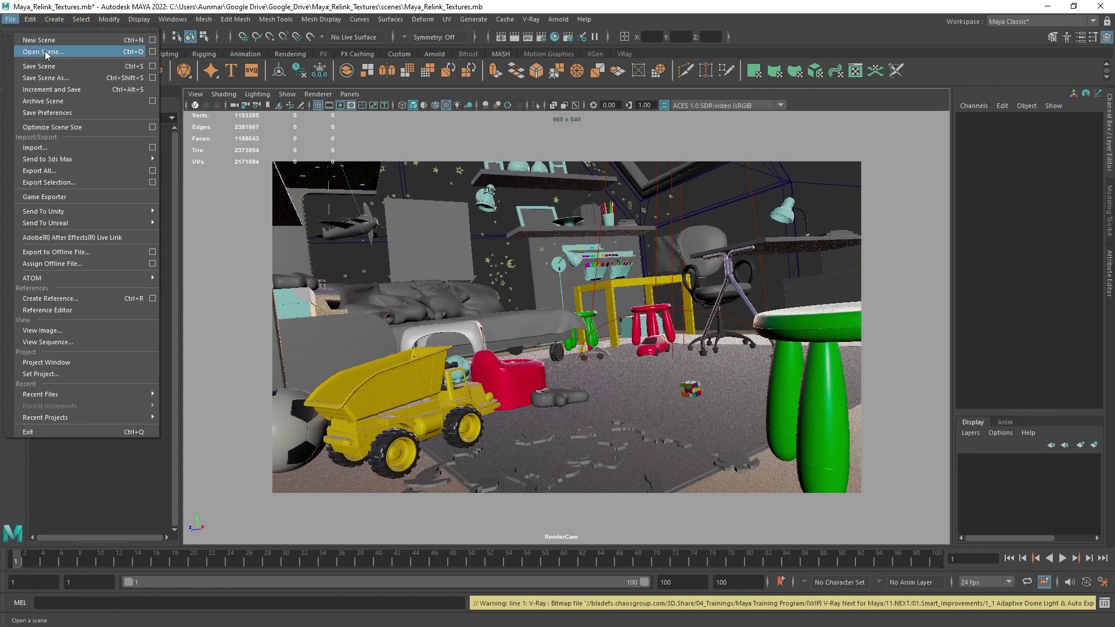
click(46, 53)
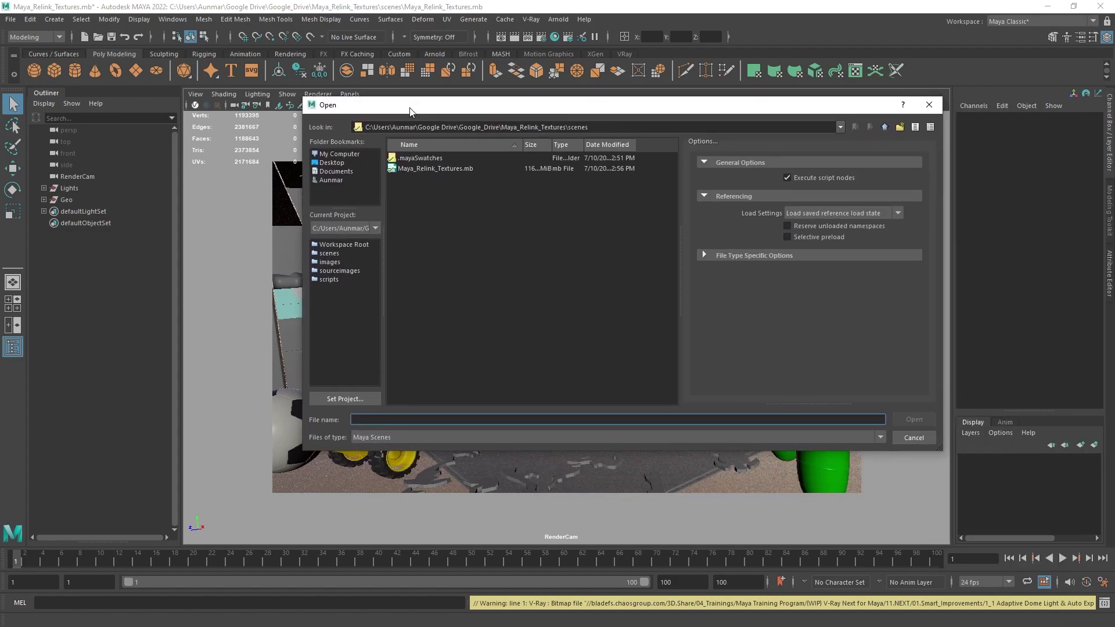
click(445, 169)
click(900, 416)
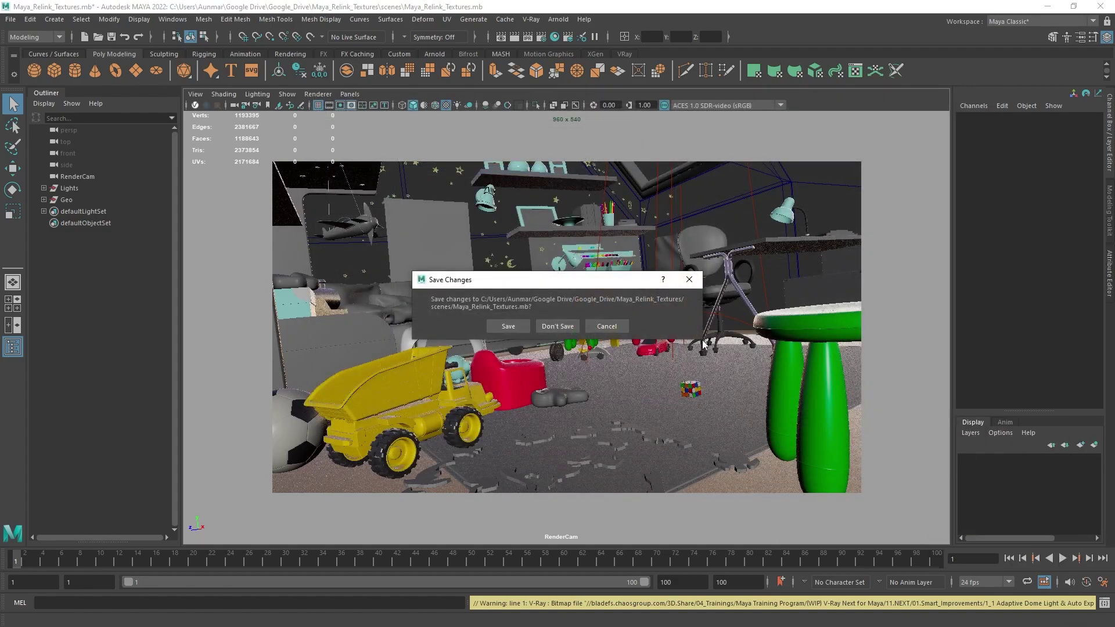
click(559, 326)
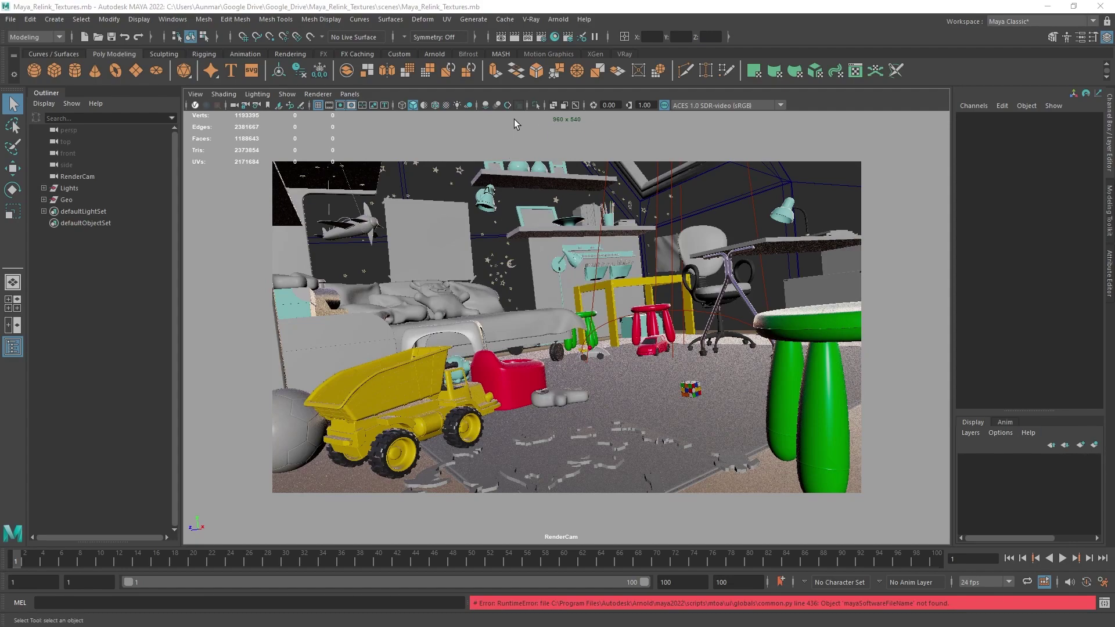
Show textures in the viewport and render the current frame in the V-Ray Frame Buffer.
click(444, 106)
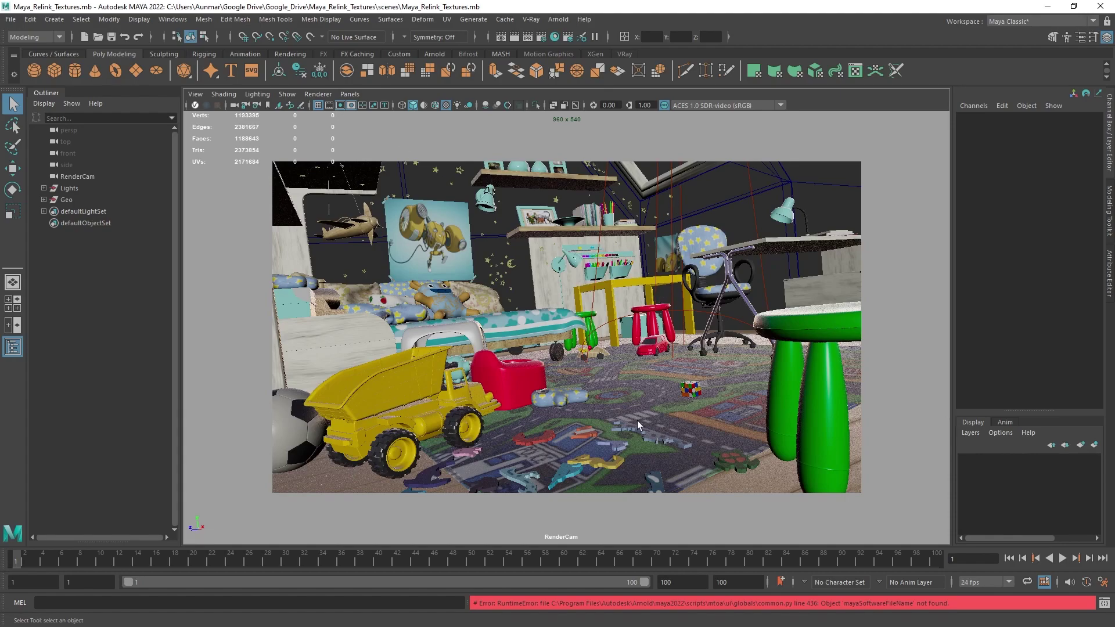
click(515, 40)
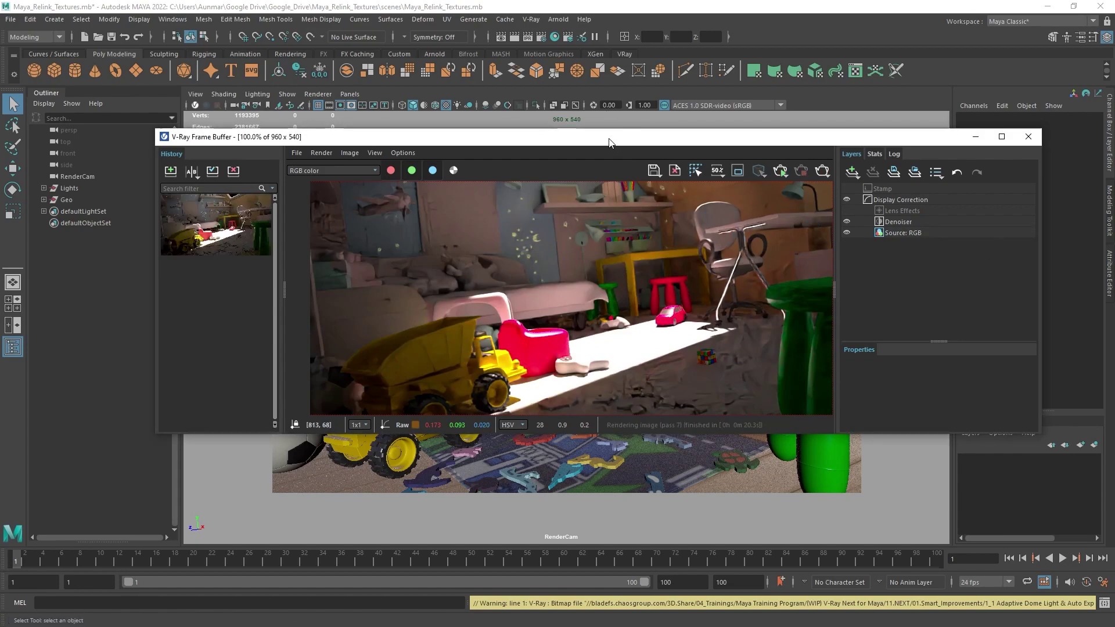
Open the File Path Editor and review the texture files listed under the sourceimages folder.
drag(610, 138, 685, 173)
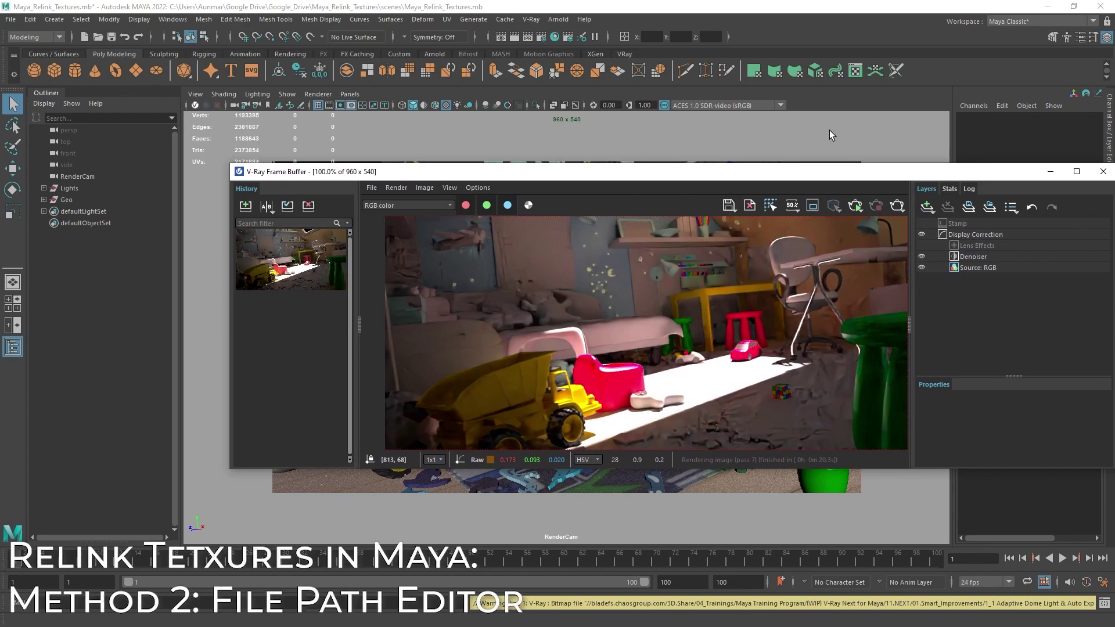
click(173, 19)
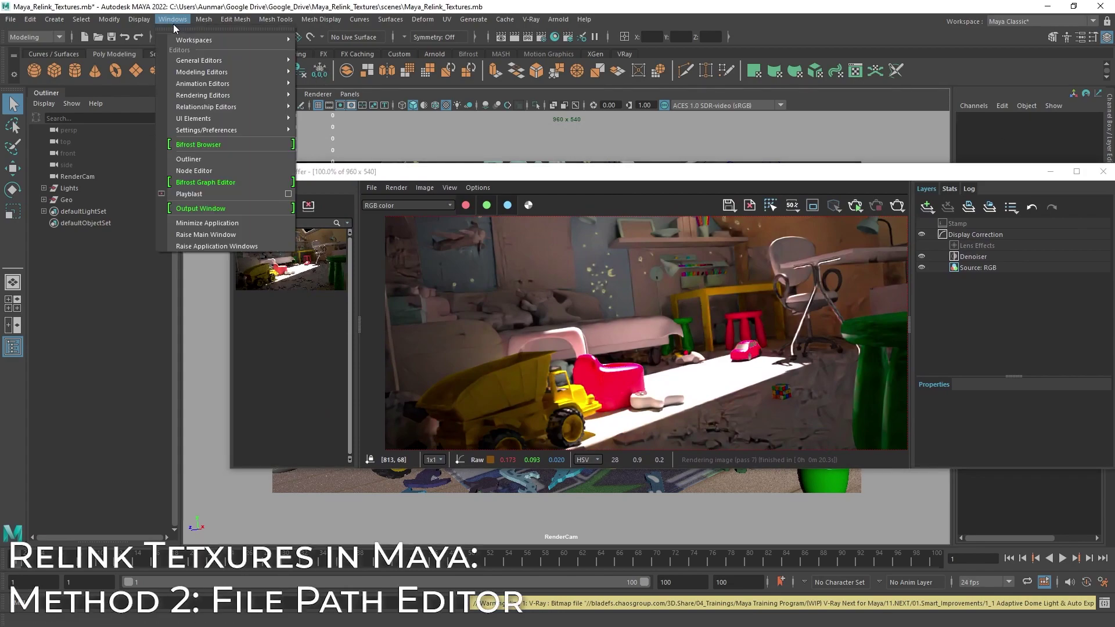
mouse_move(211, 72)
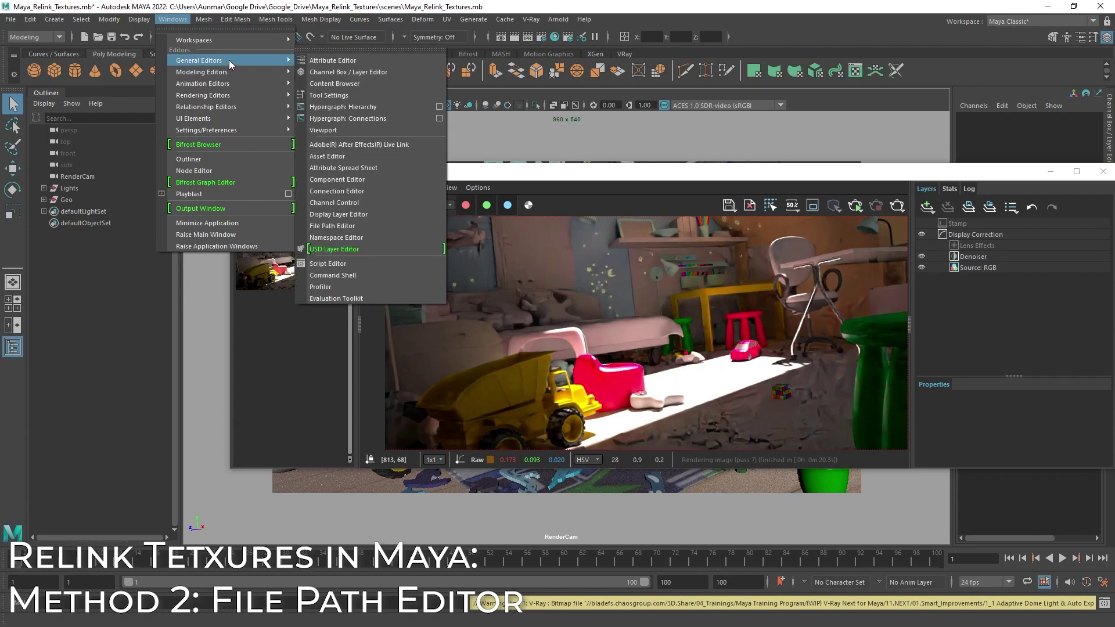
click(364, 229)
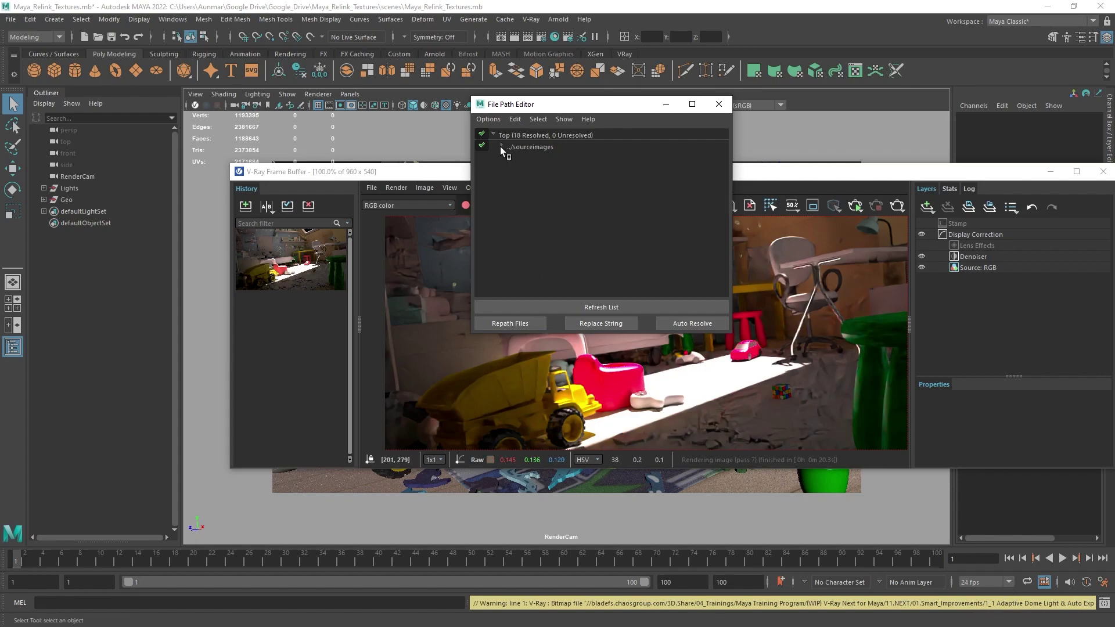
drag(510, 104, 523, 103)
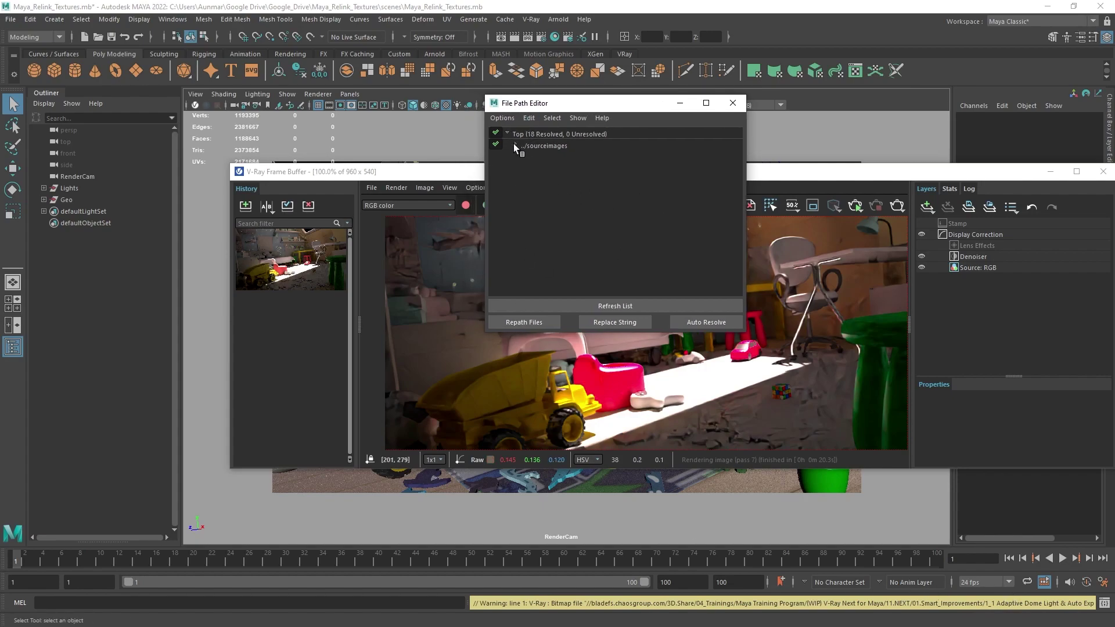
click(515, 146)
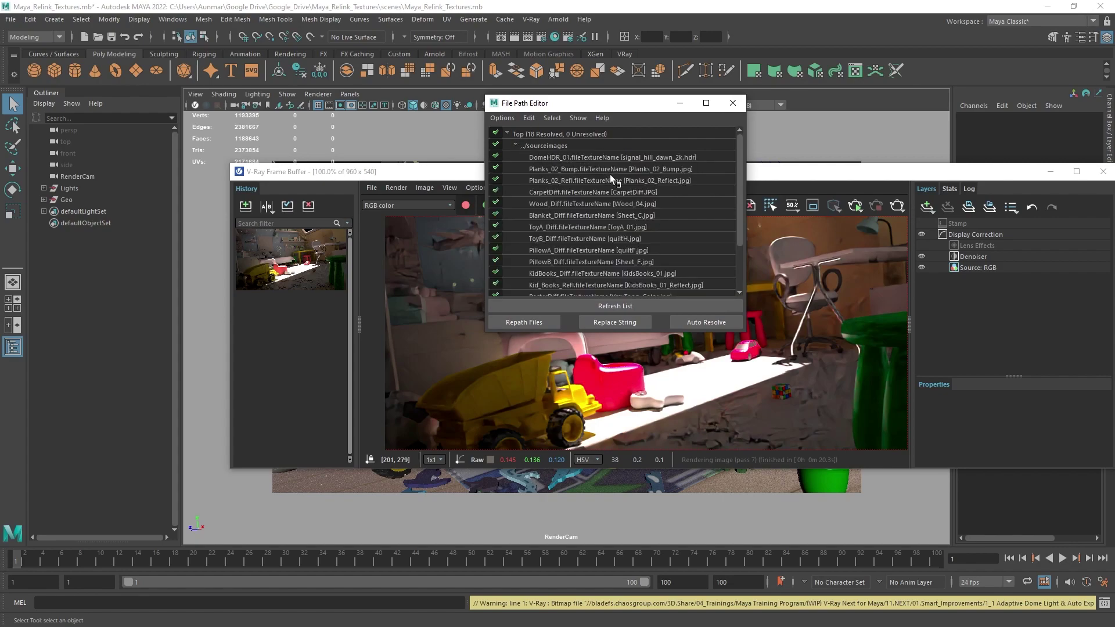
scroll(614, 186, down, 2)
scroll(620, 224, up, 3)
click(516, 144)
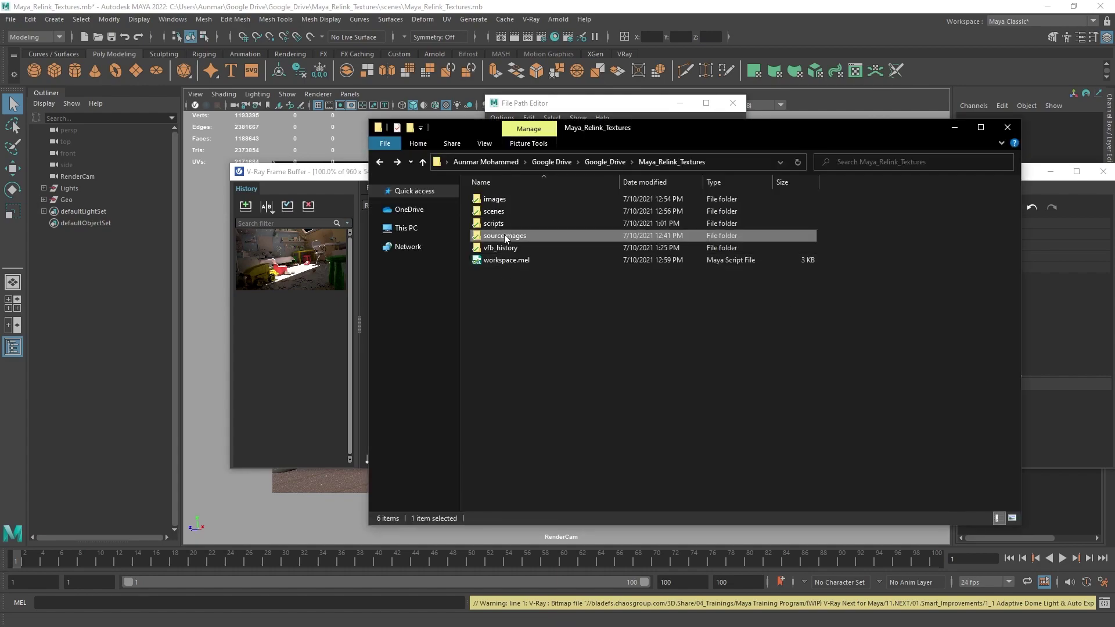
Switch to File Explorer, rename the project's sourceimages folder to maps, and return to Maya.
click(505, 236)
text(maps)
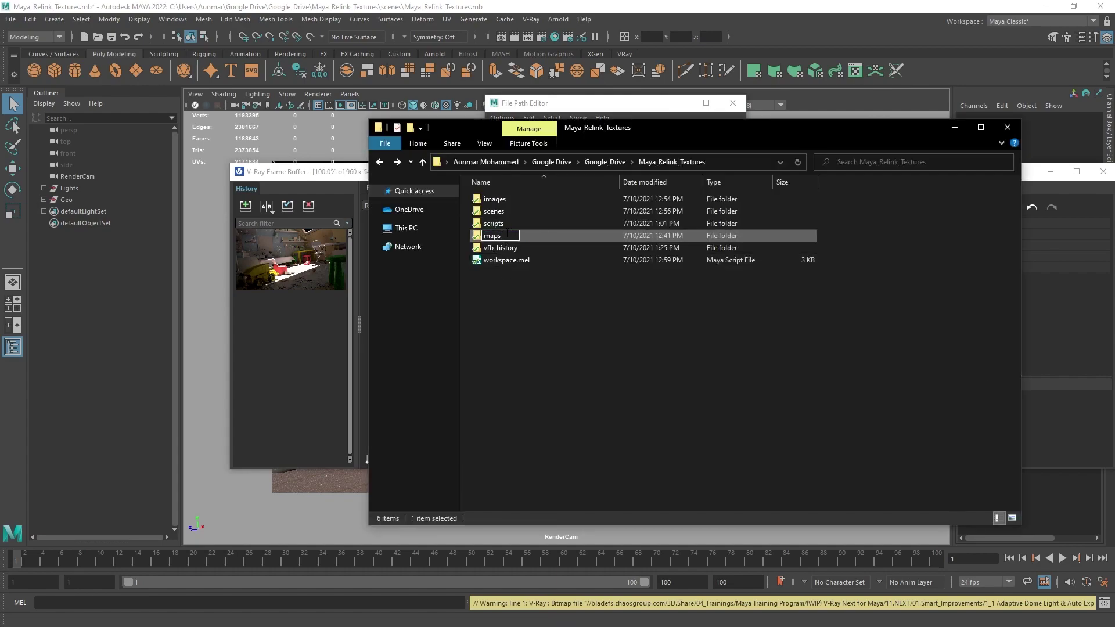
key(Return)
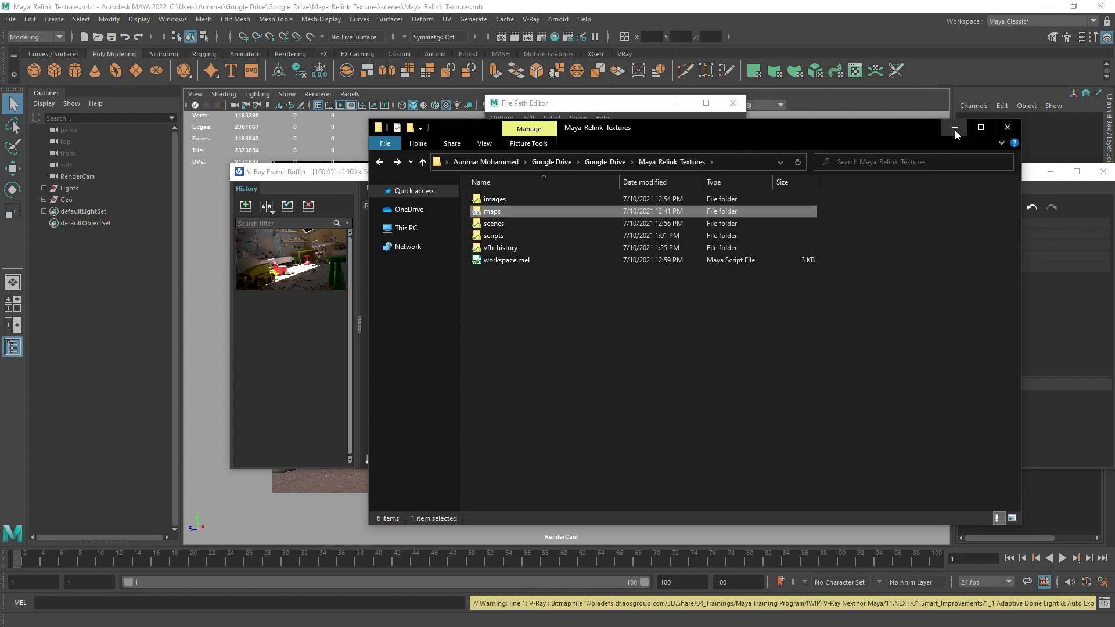
click(954, 130)
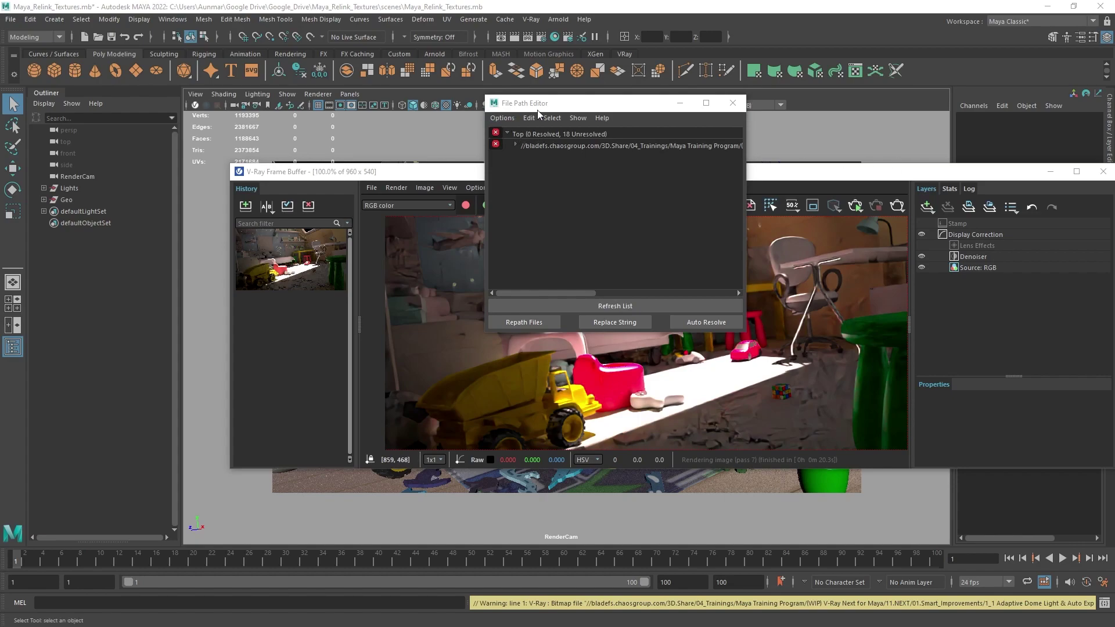
Inspect the unresolved texture entries in the File Path Editor, both individually and as a whole group, and collapse the list.
drag(538, 110, 520, 110)
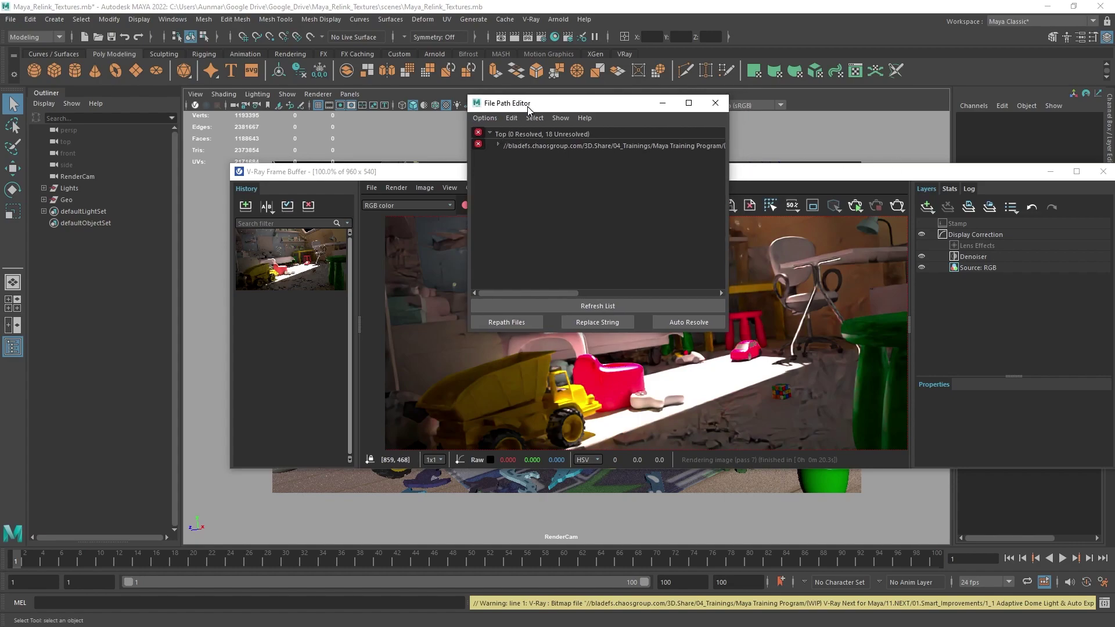
click(497, 145)
click(546, 156)
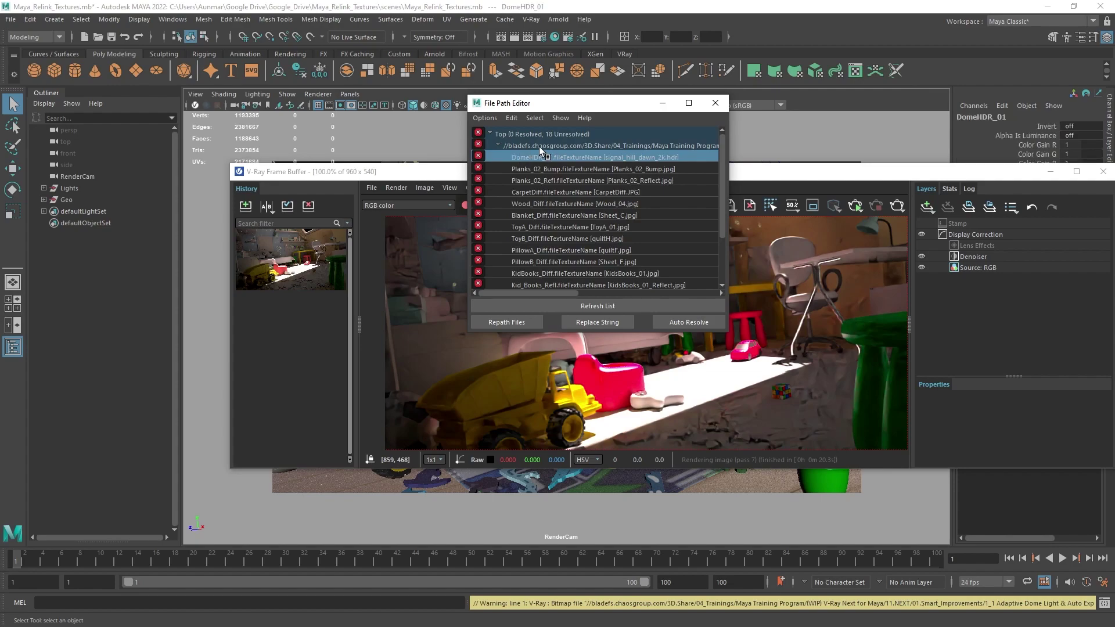
click(539, 146)
click(589, 154)
click(538, 139)
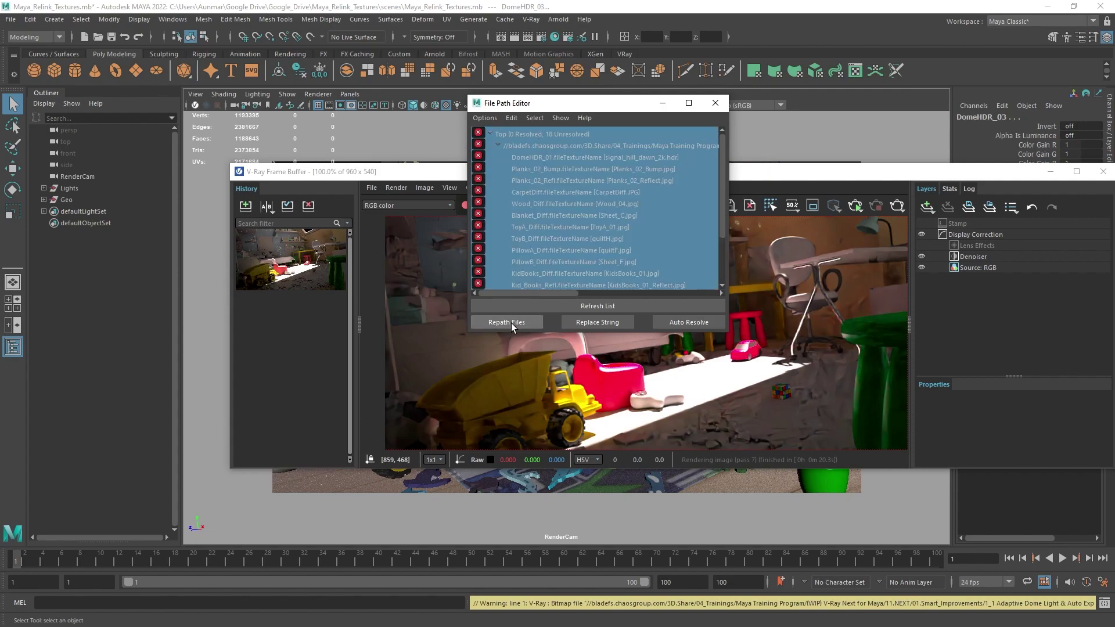
click(518, 134)
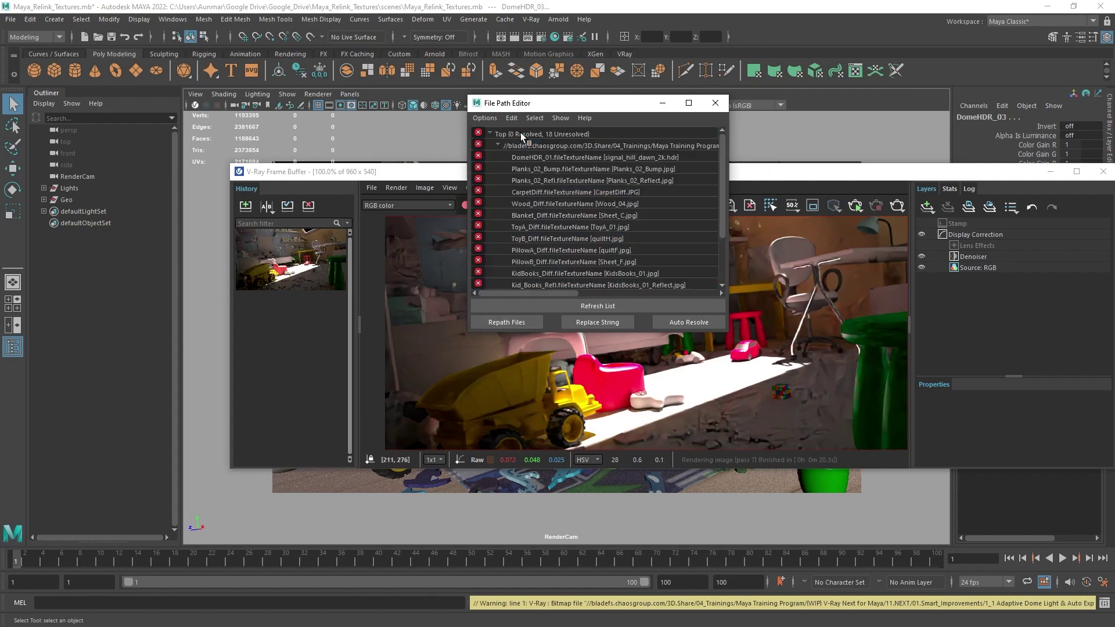
click(489, 134)
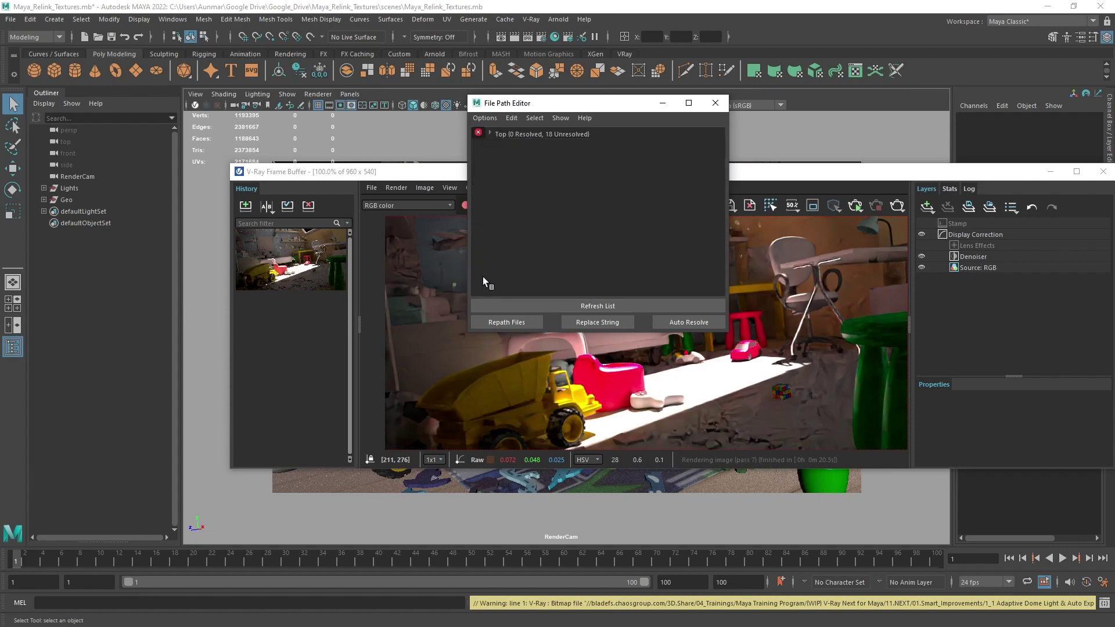
Start repathing the files and set the new path to the maps folder inside Maya_Relink_Textures.
click(508, 323)
click(711, 283)
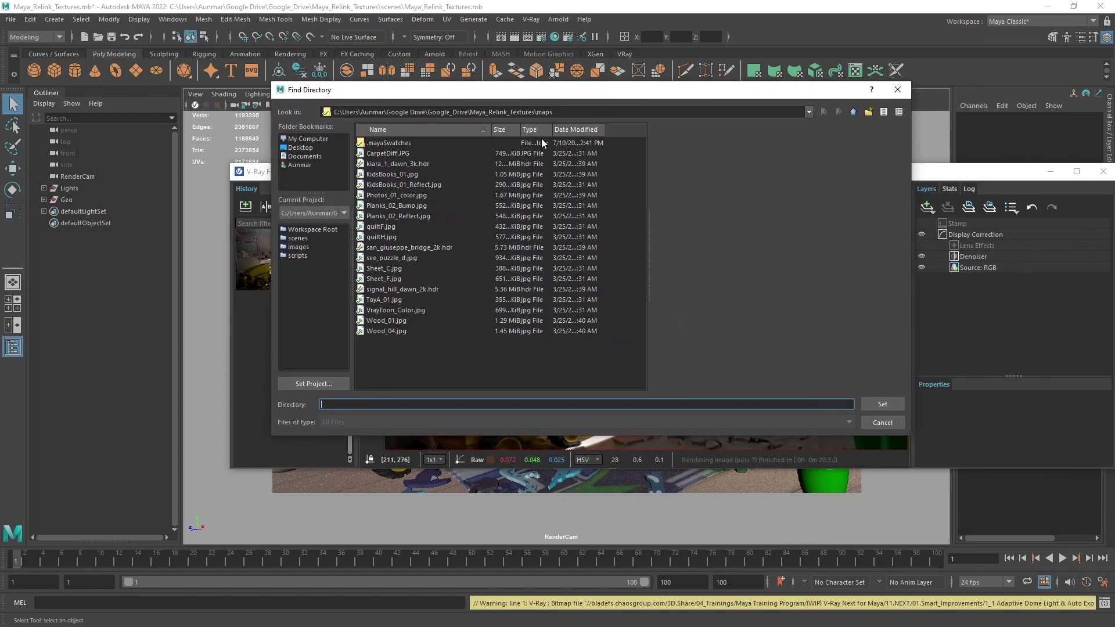
click(853, 112)
click(367, 152)
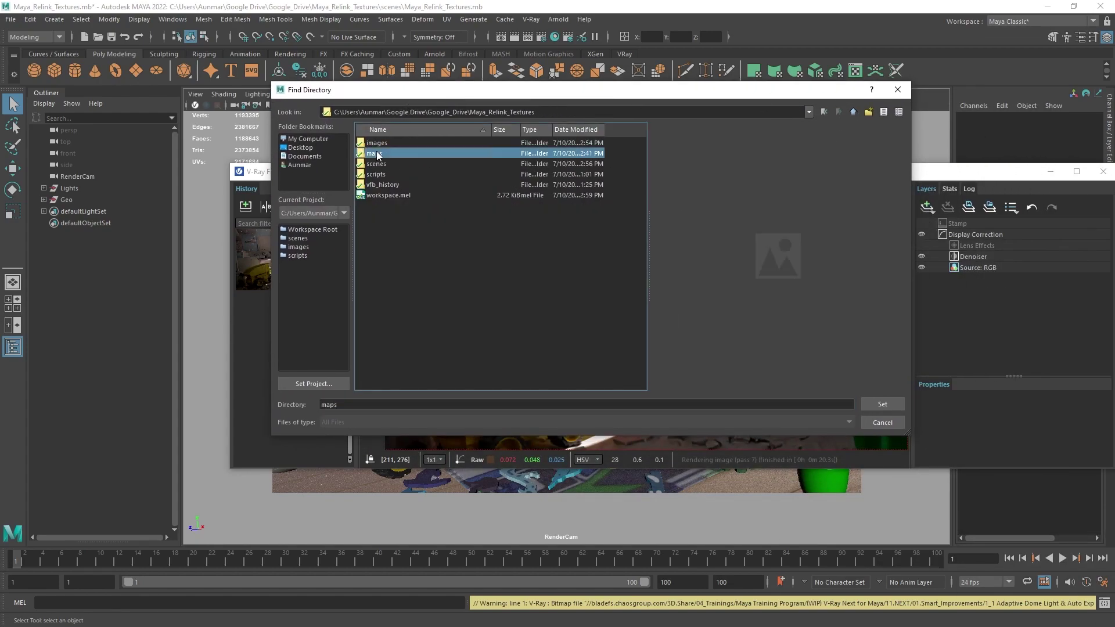
click(882, 404)
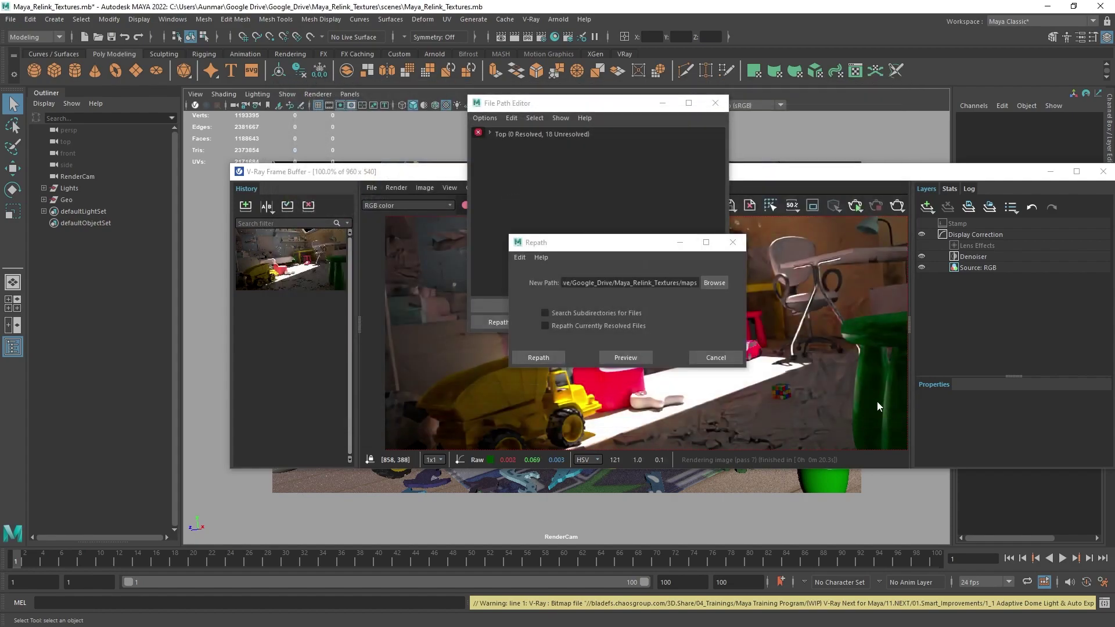
Select the Top group and repath its unresolved textures to the maps folder.
click(537, 358)
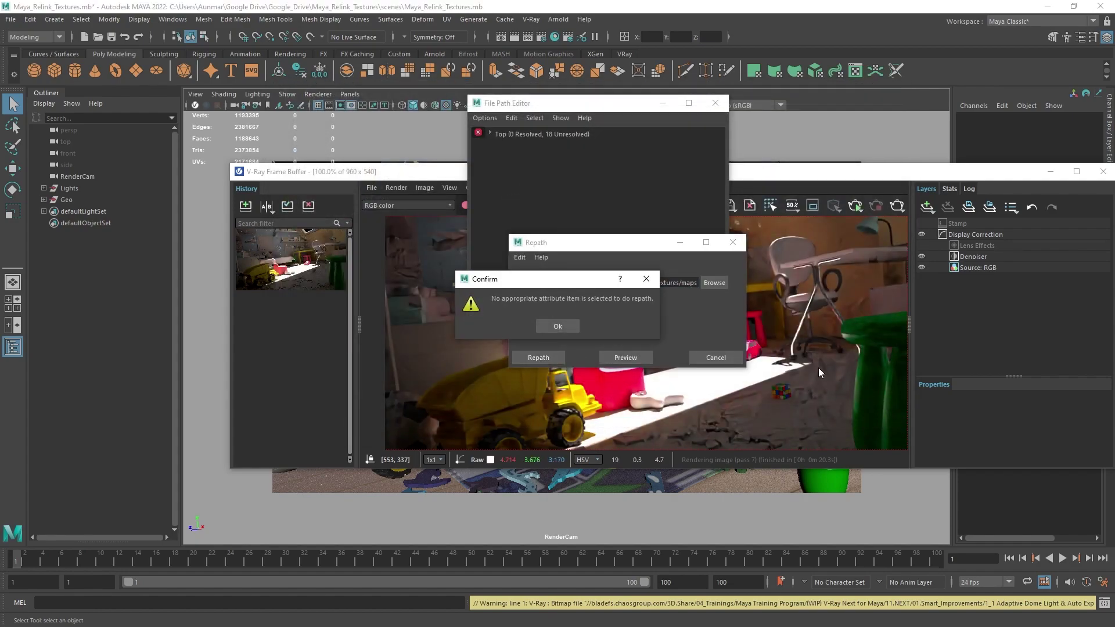
click(558, 326)
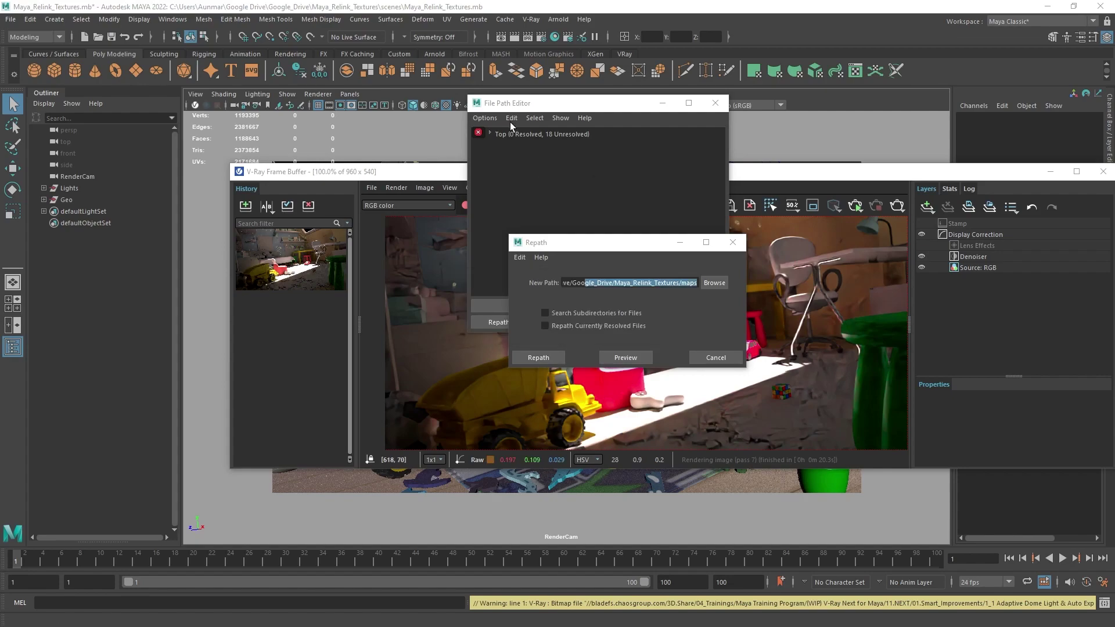
click(520, 135)
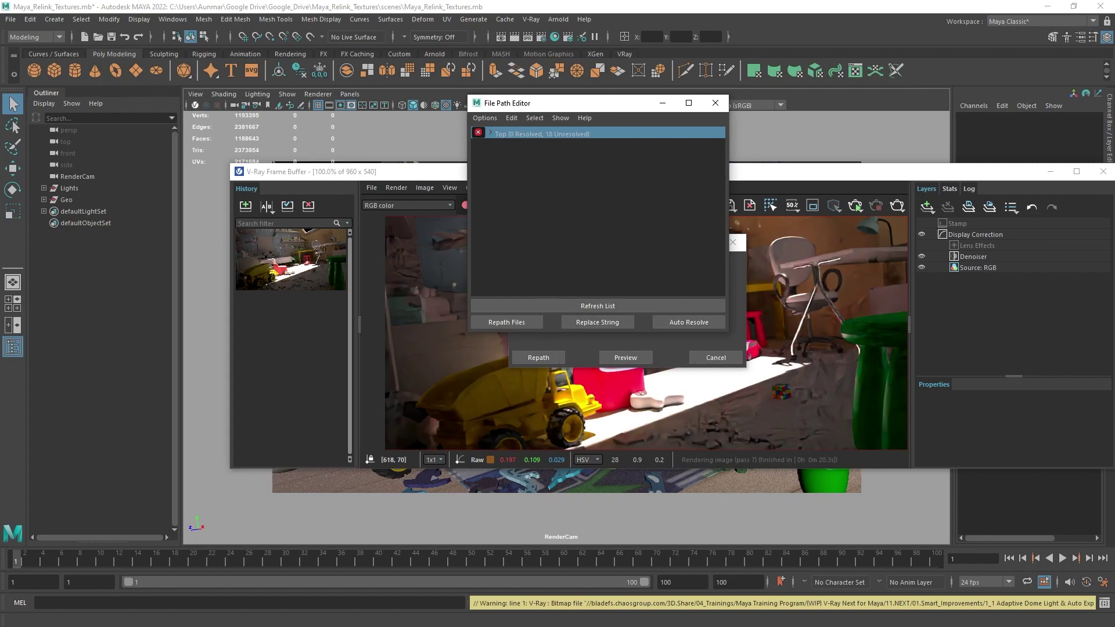
Review the repathed texture files under the maps folder in the File Path Editor.
click(513, 159)
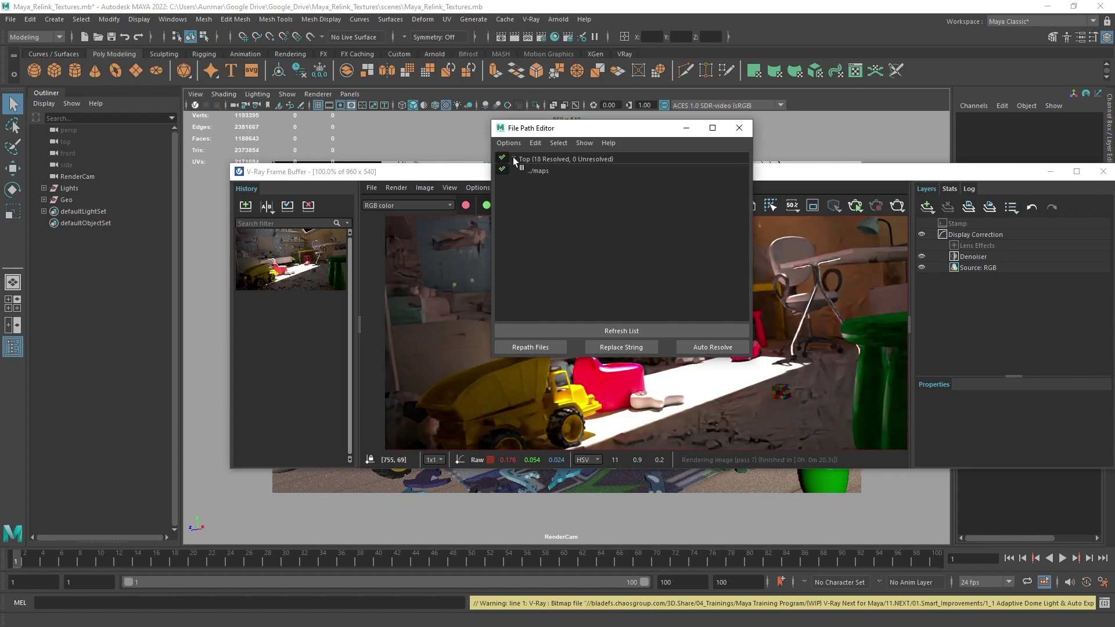
click(522, 170)
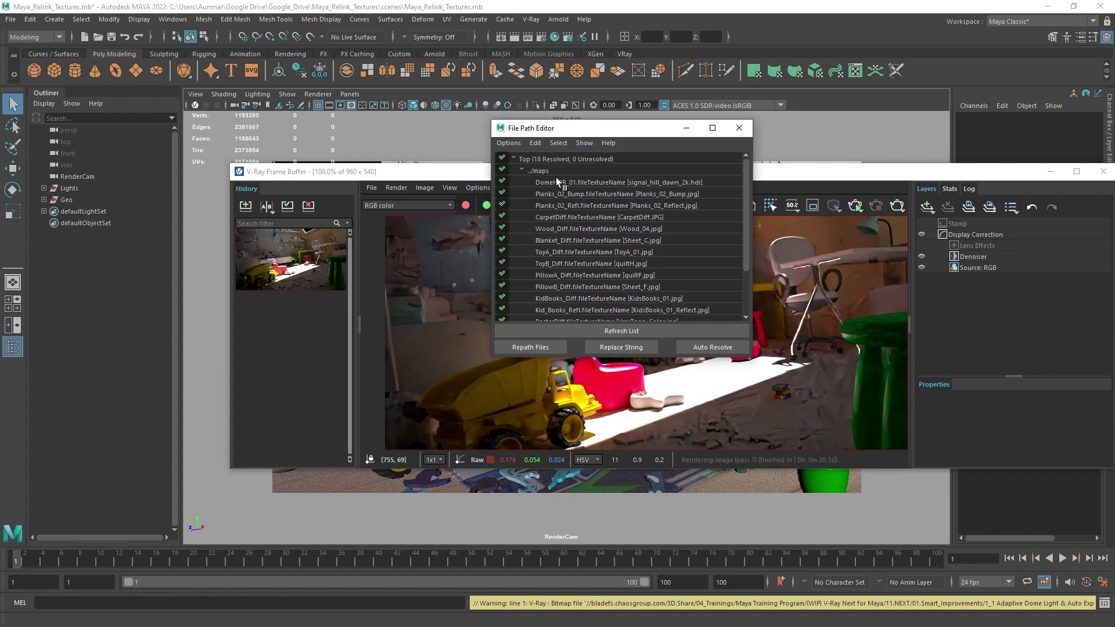
click(560, 159)
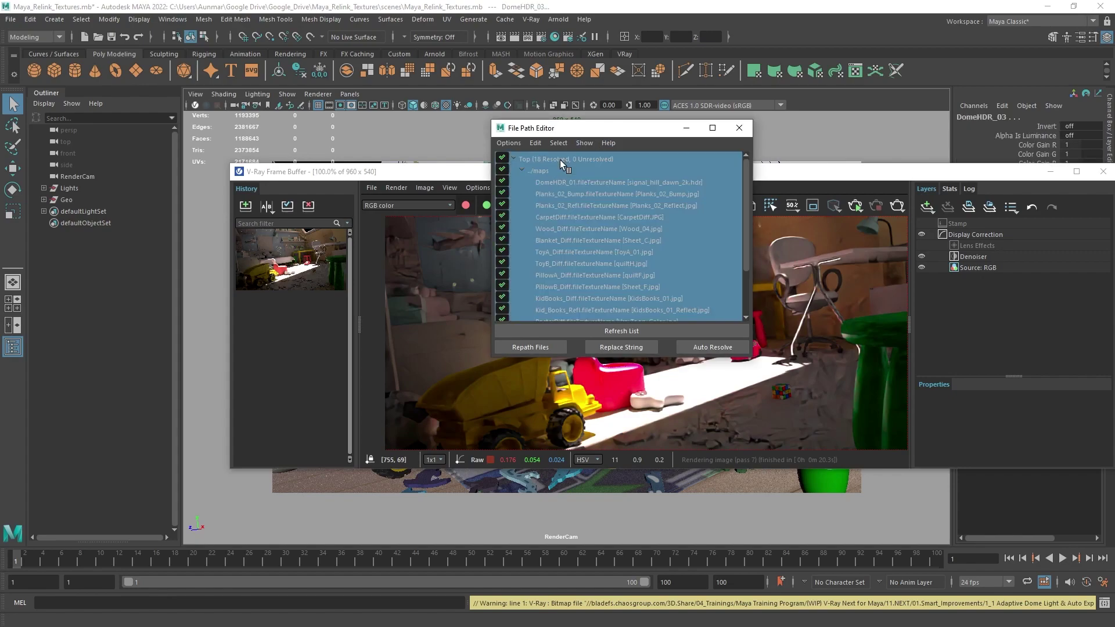
click(513, 157)
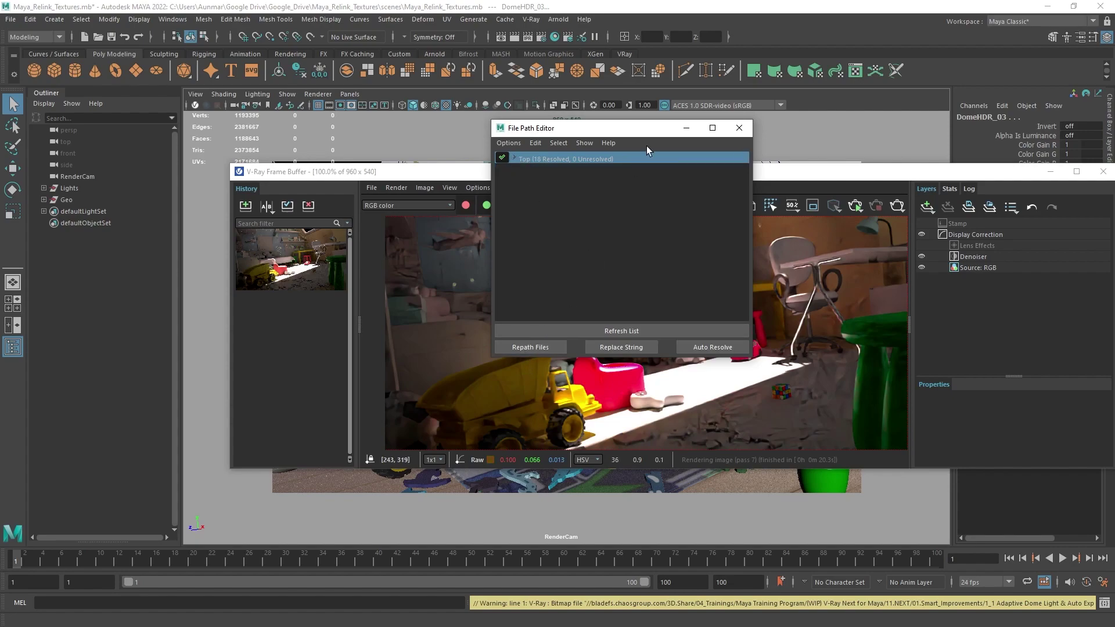
Render the current frame again in the V-Ray Frame Buffer and bring the textured viewport back into view.
drag(641, 129, 643, 145)
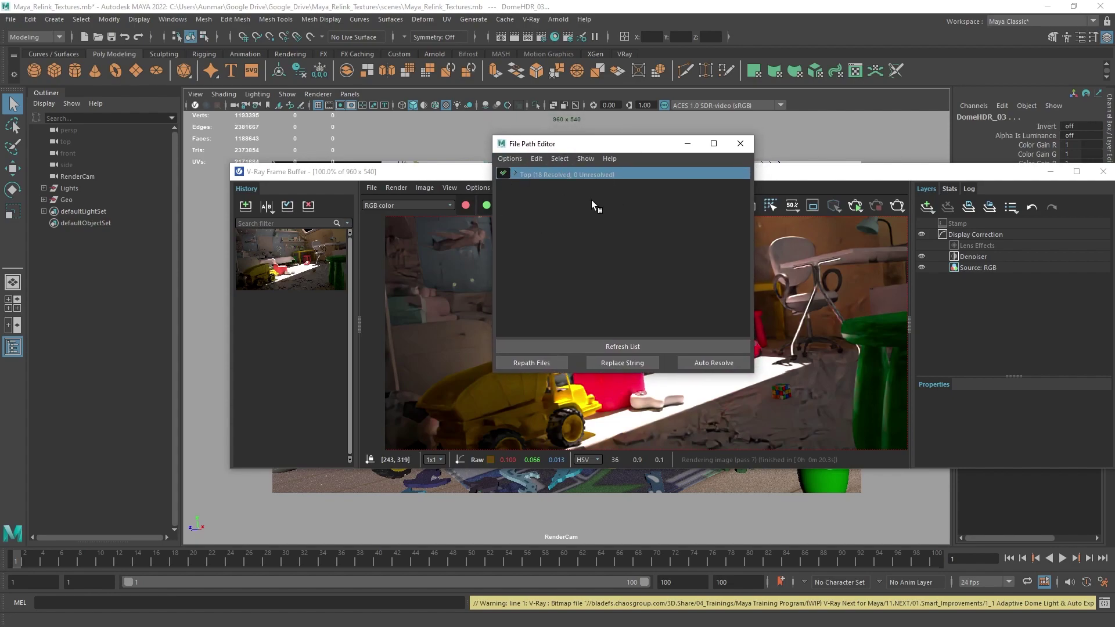
drag(575, 143, 378, 99)
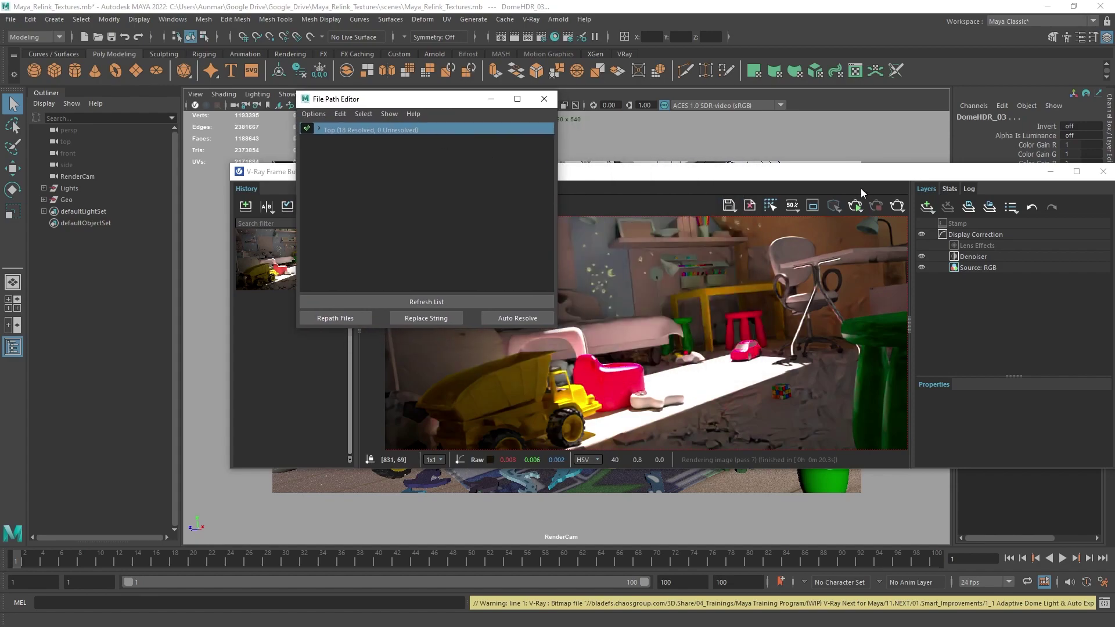
click(847, 184)
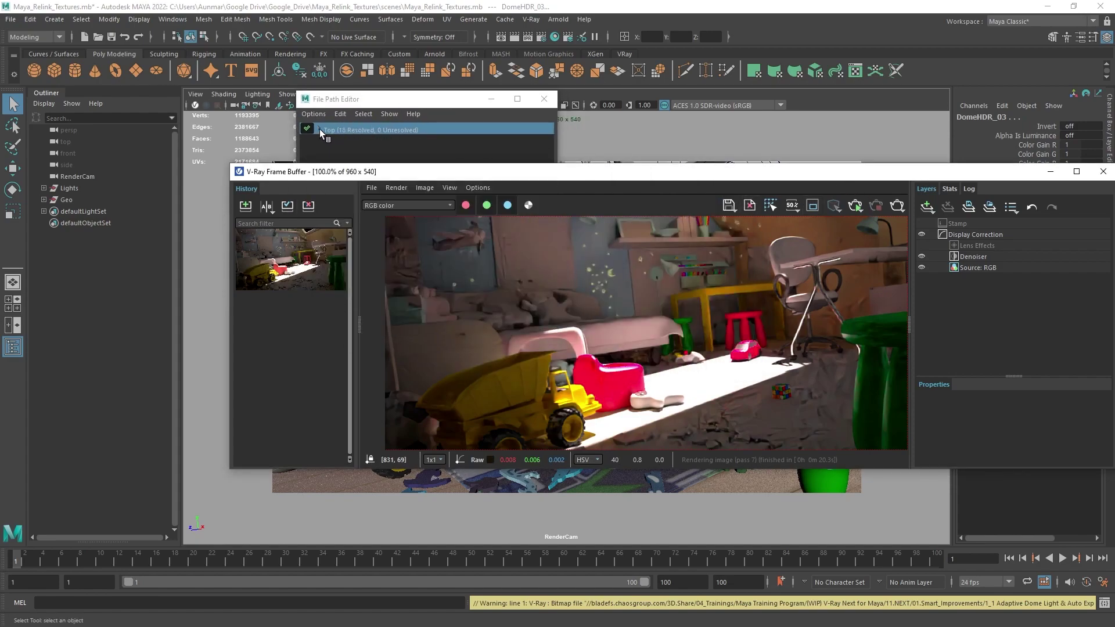
click(897, 206)
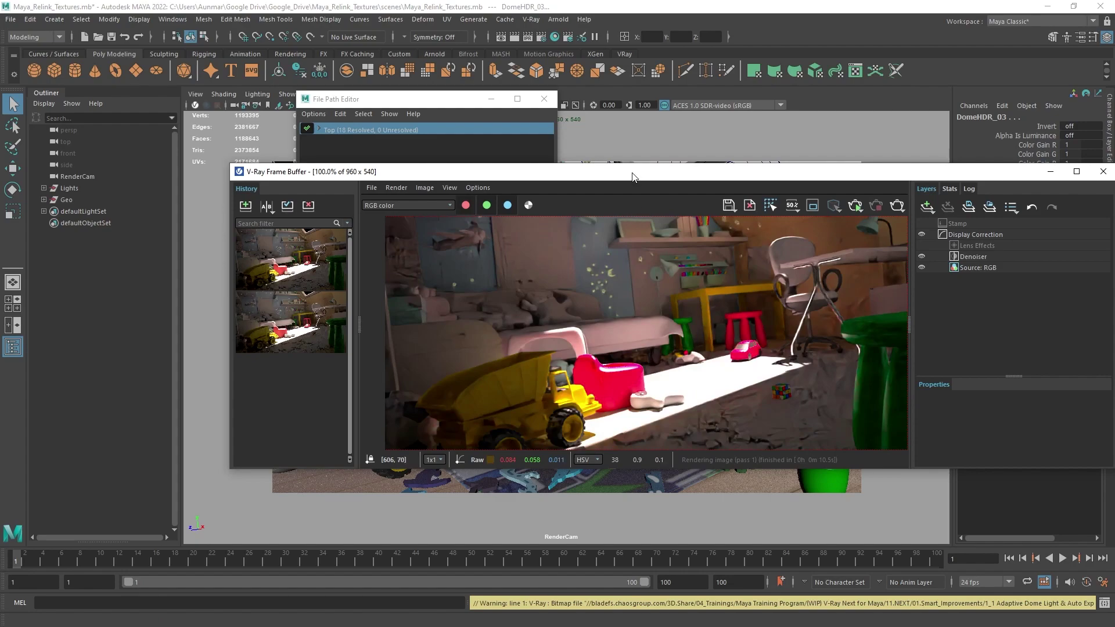
click(599, 141)
drag(446, 105, 288, 119)
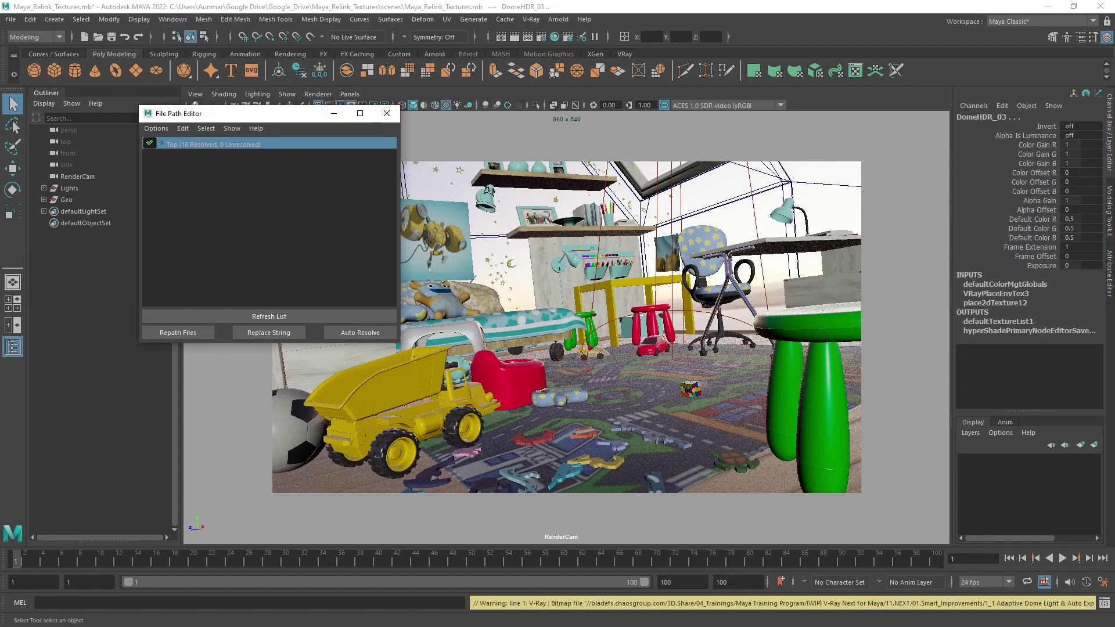
Switch to File Explorer, rename the maps folder to textures, and return to Maya.
click(165, 535)
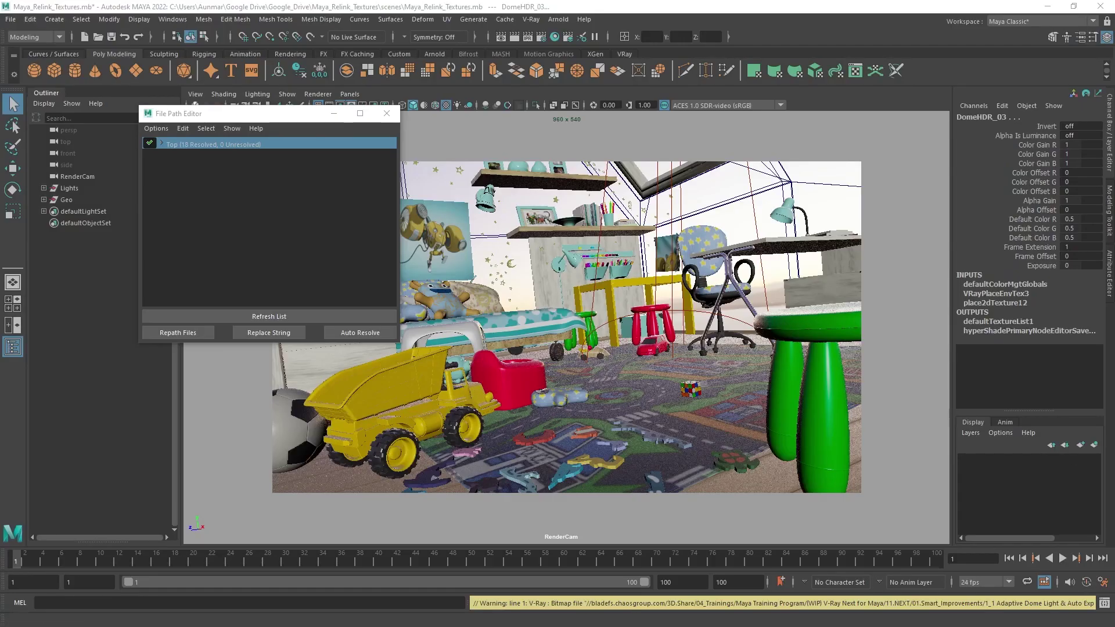
key(alt+Tab)
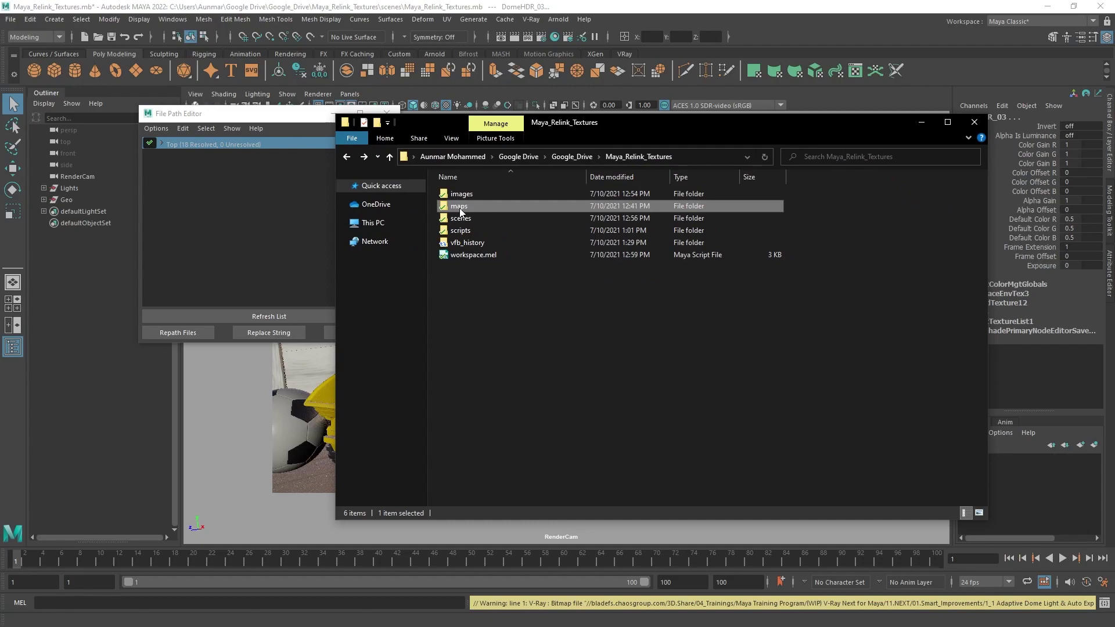
key(F2)
text(texture)
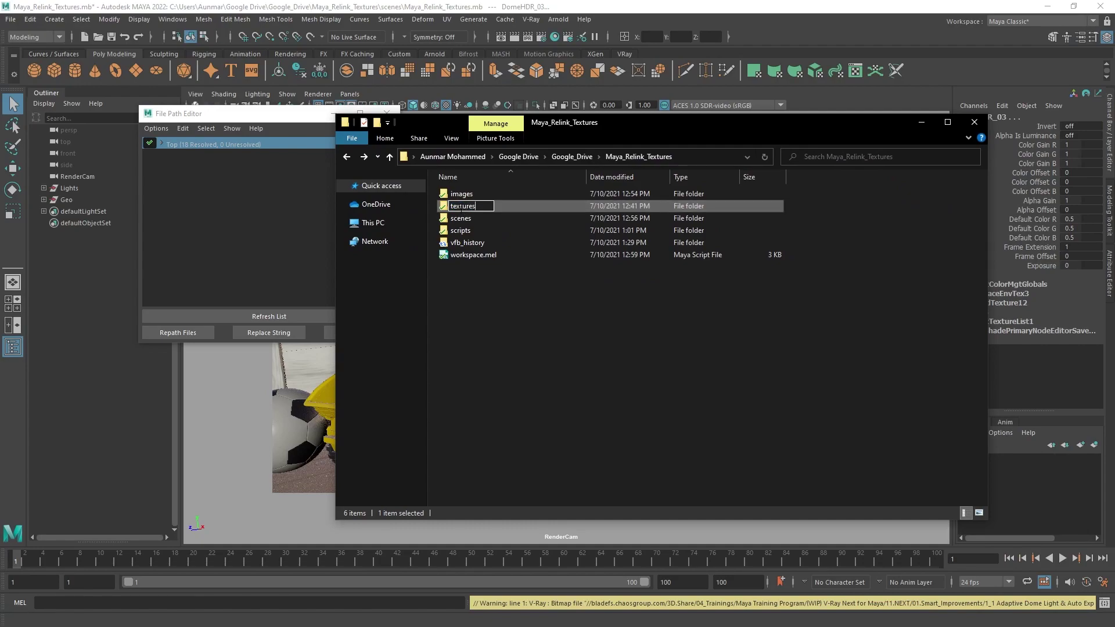
text(s)
key(Return)
key(alt+Tab)
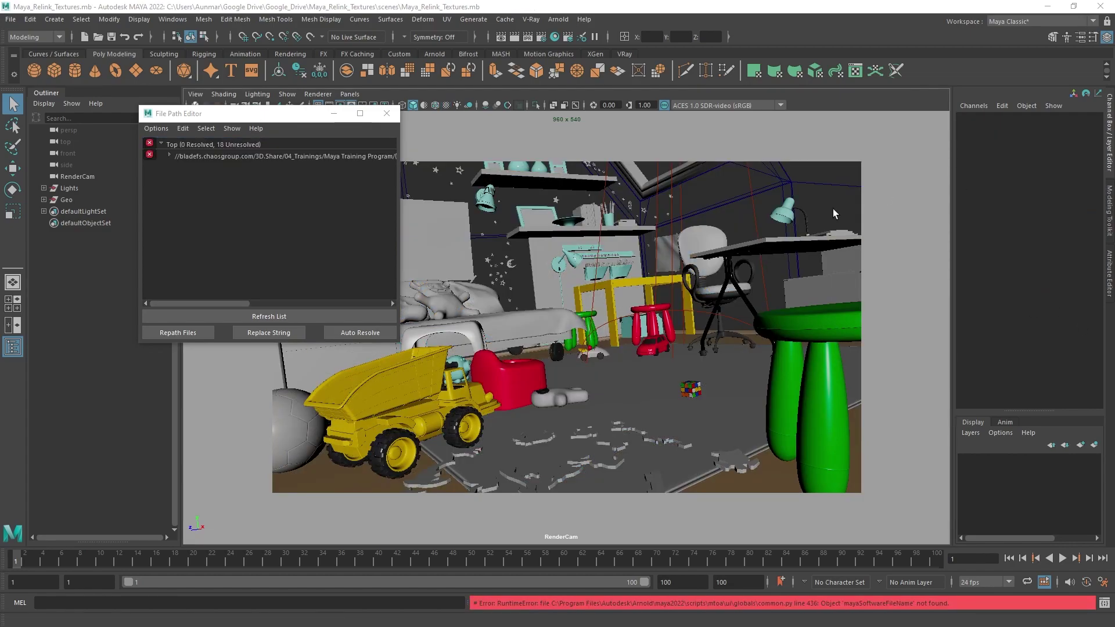
Select the carpet on the room's floor in the viewport.
click(628, 403)
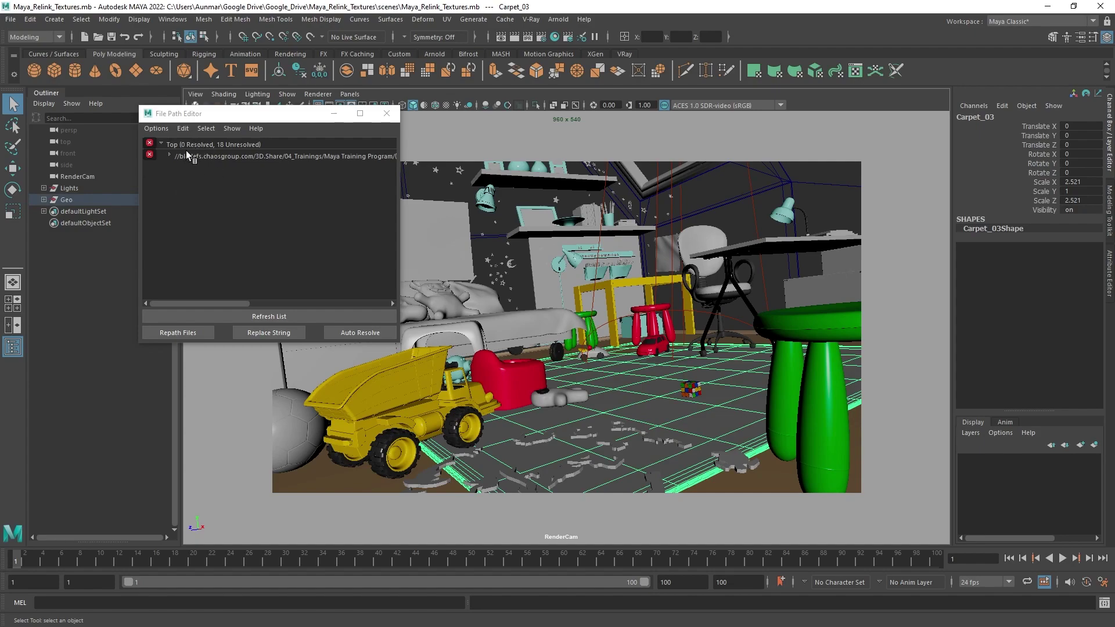
Close the File Path Editor and review the description of the Texture Path Genie 1.0.1 script on its web page in the browser.
click(386, 118)
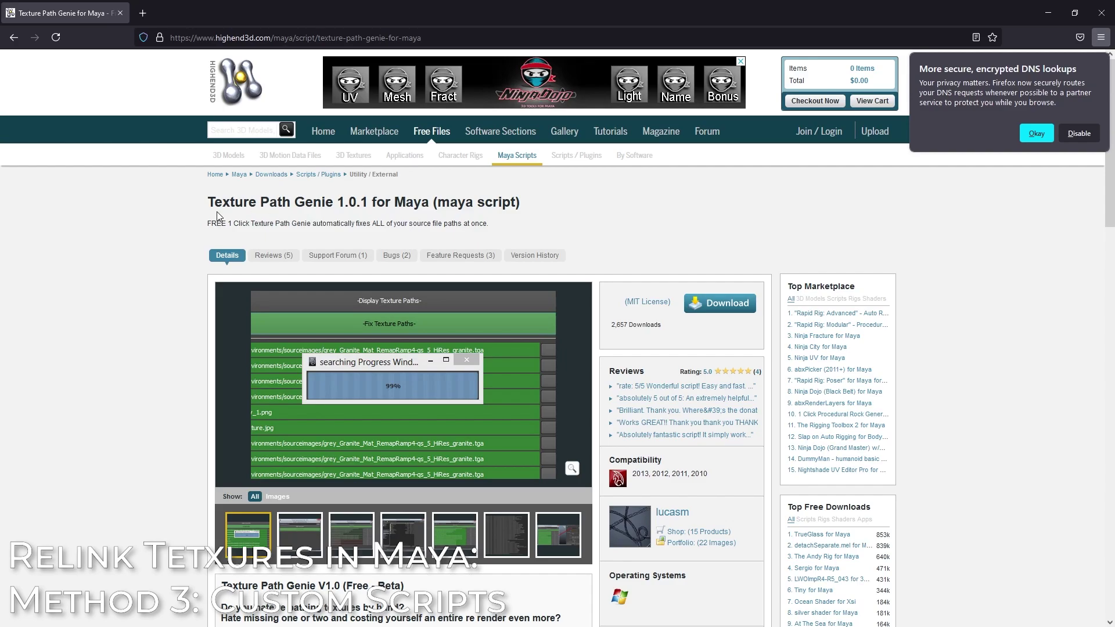
drag(214, 203, 345, 204)
click(364, 221)
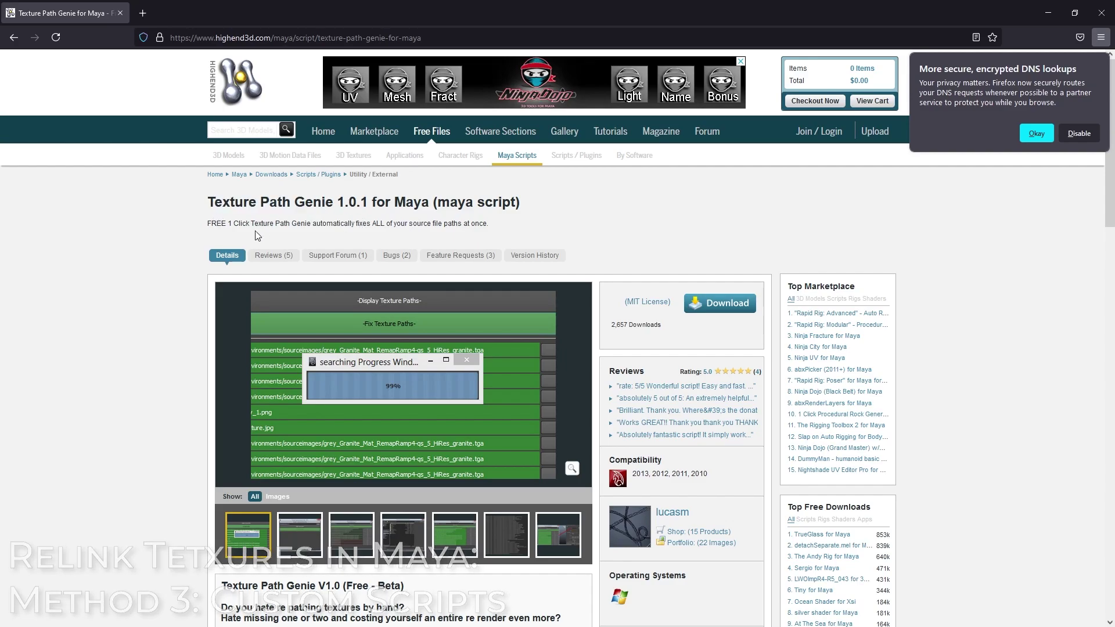
scroll(106, 226, down, 4)
scroll(106, 226, down, 3)
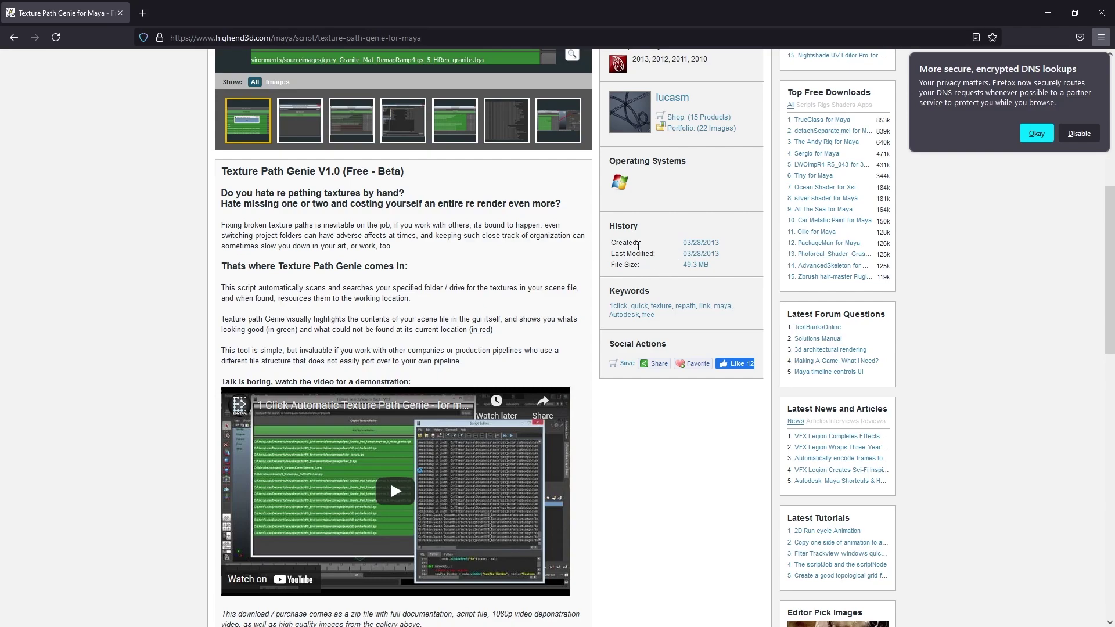
scroll(372, 310, down, 4)
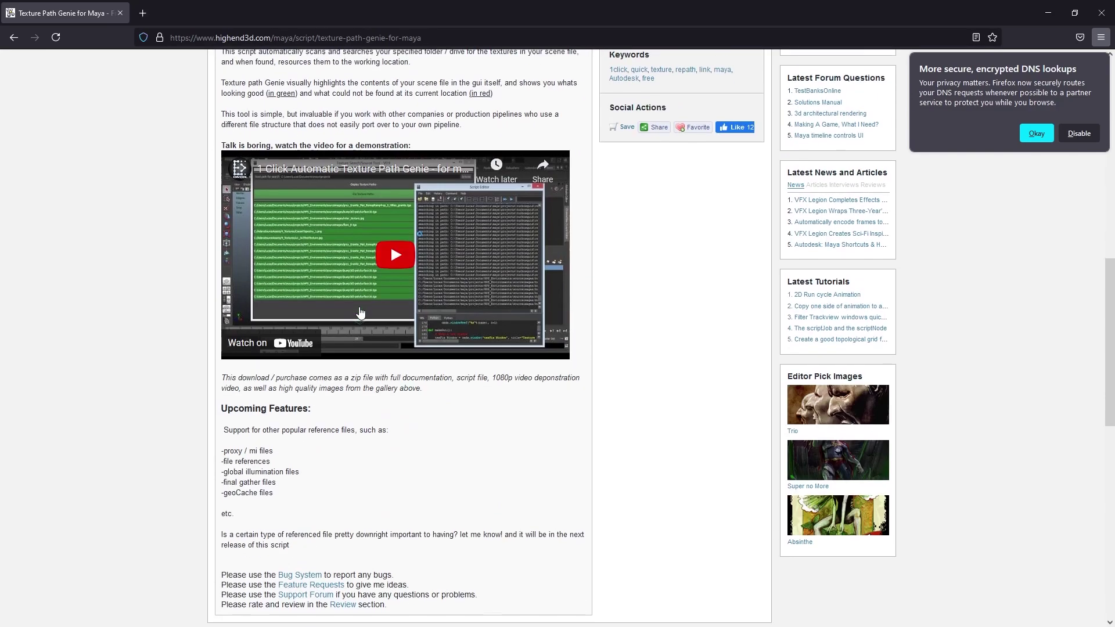
scroll(520, 523, up, 7)
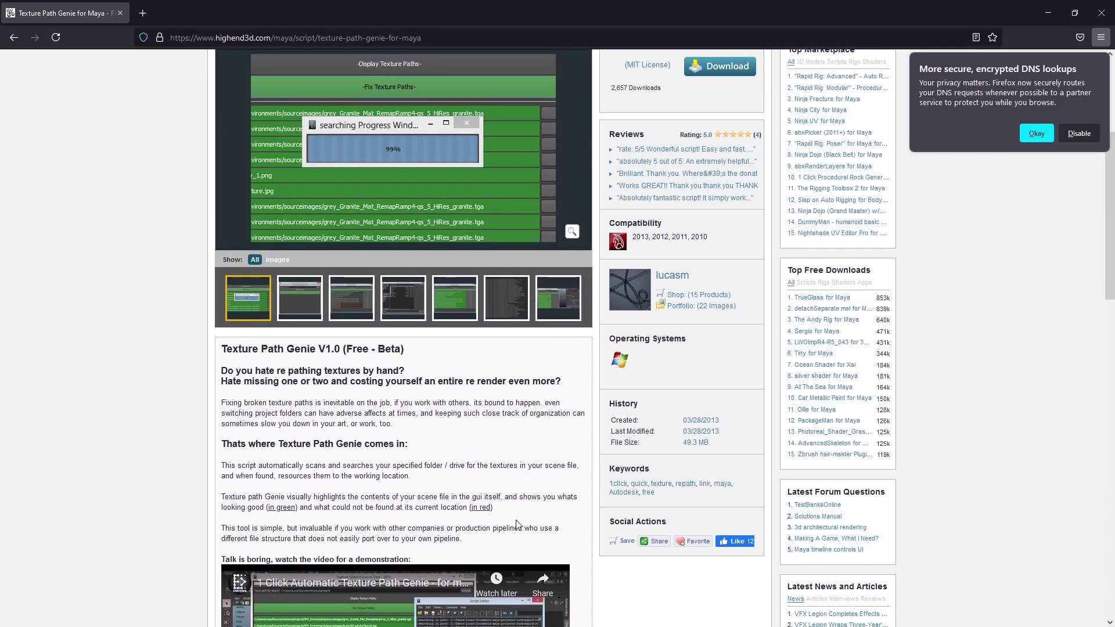
scroll(518, 524, up, 4)
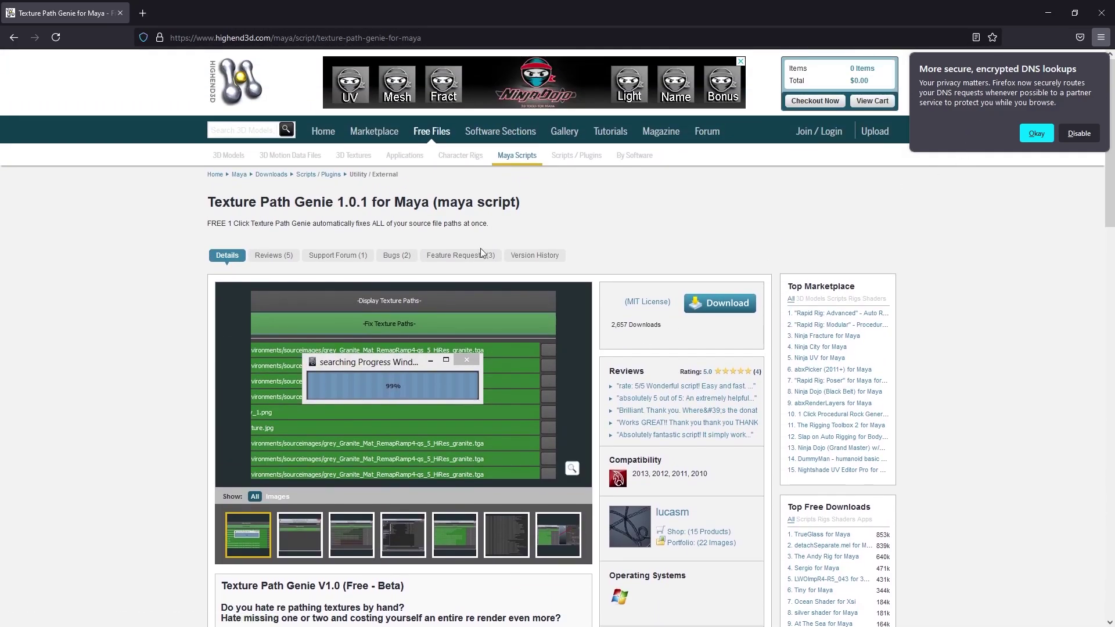
click(1048, 14)
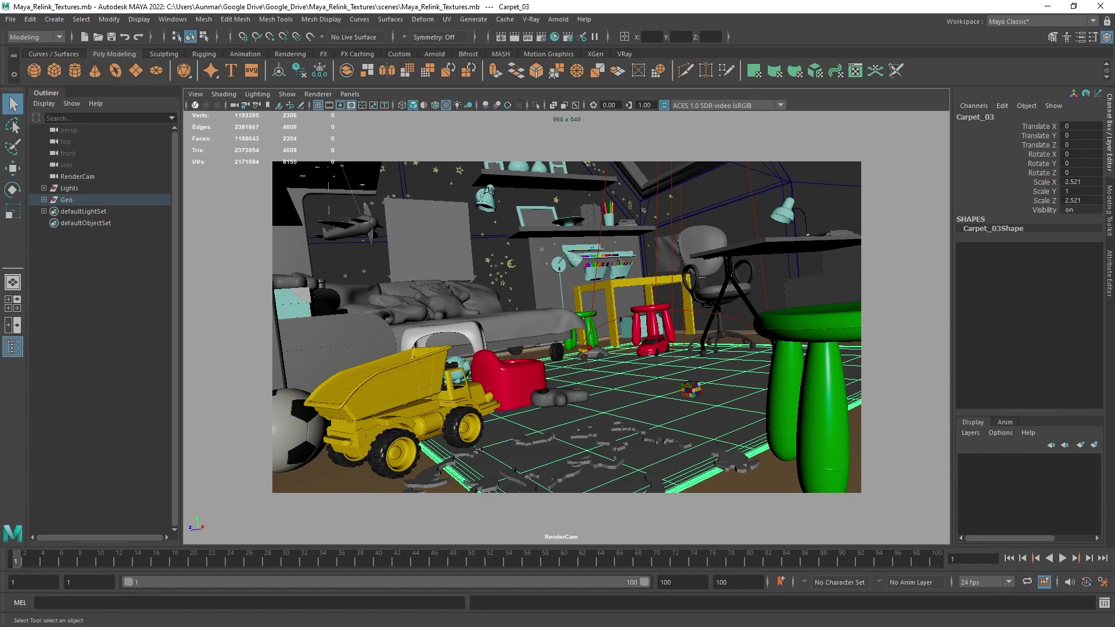
Switch to File Explorer and open the scriptFiles folder of 1Click_Texture_Path_Genie_V1.0 inside the project's scripts folder.
key(alt+Tab)
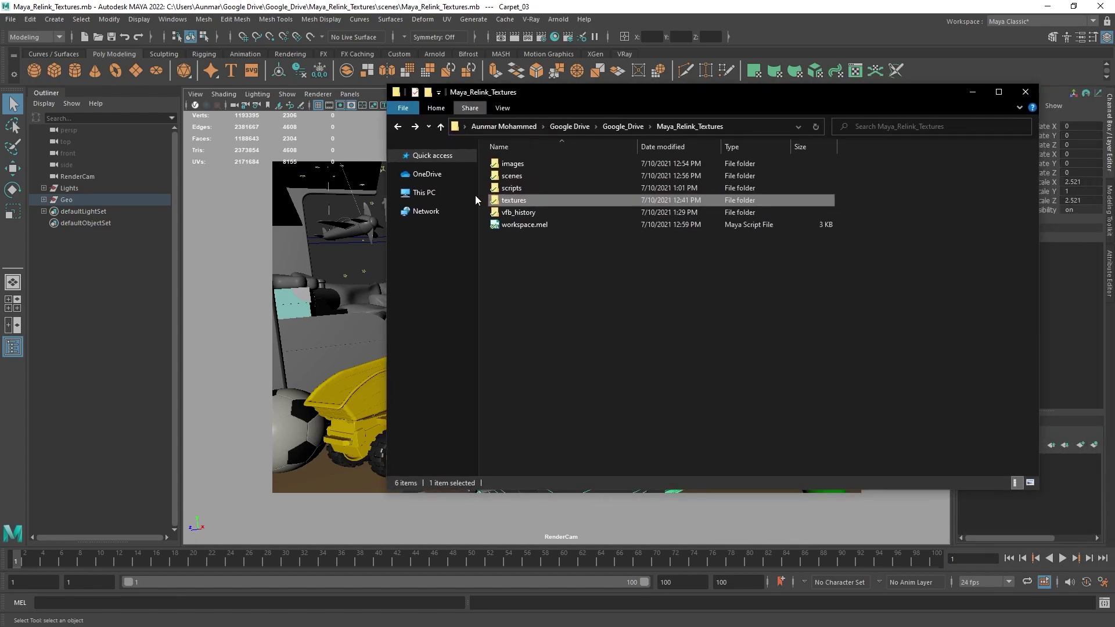
double_click(528, 188)
double_click(559, 166)
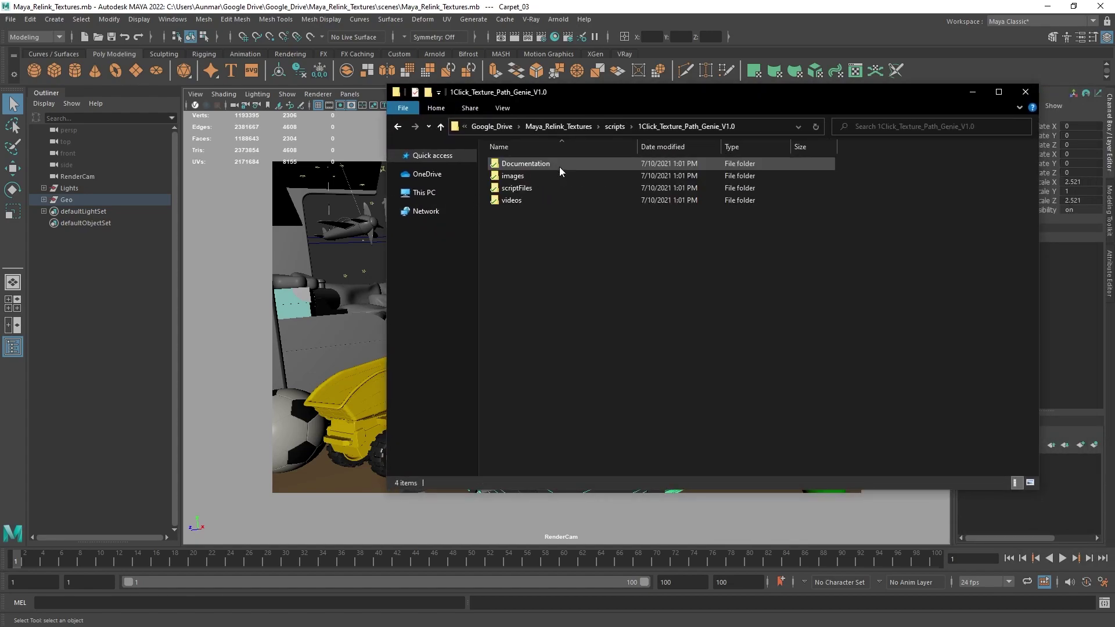
double_click(518, 189)
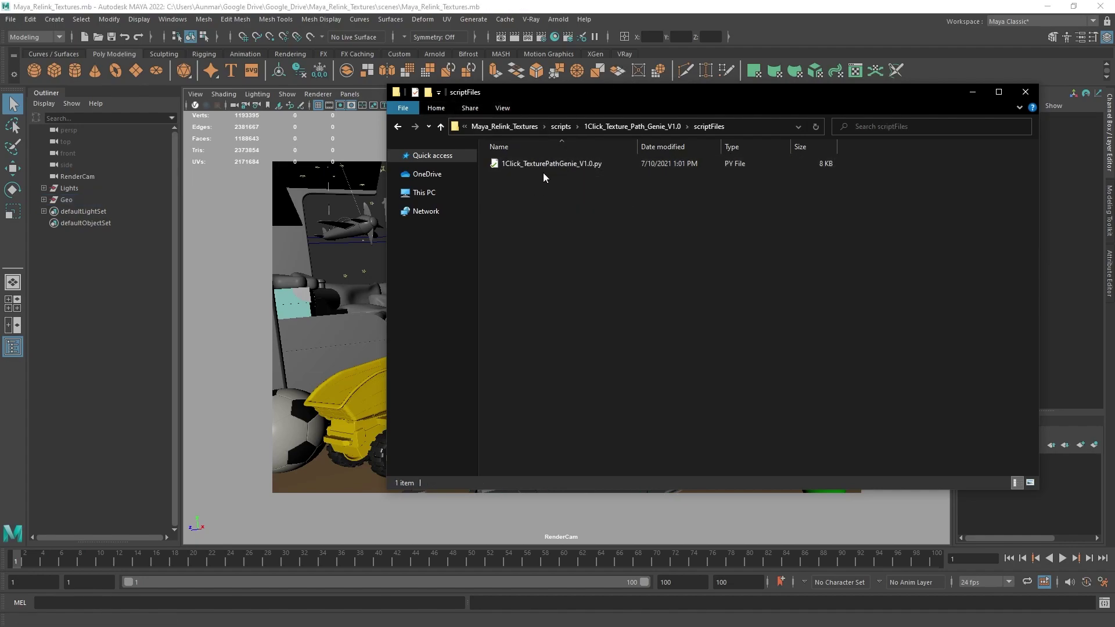
click(972, 92)
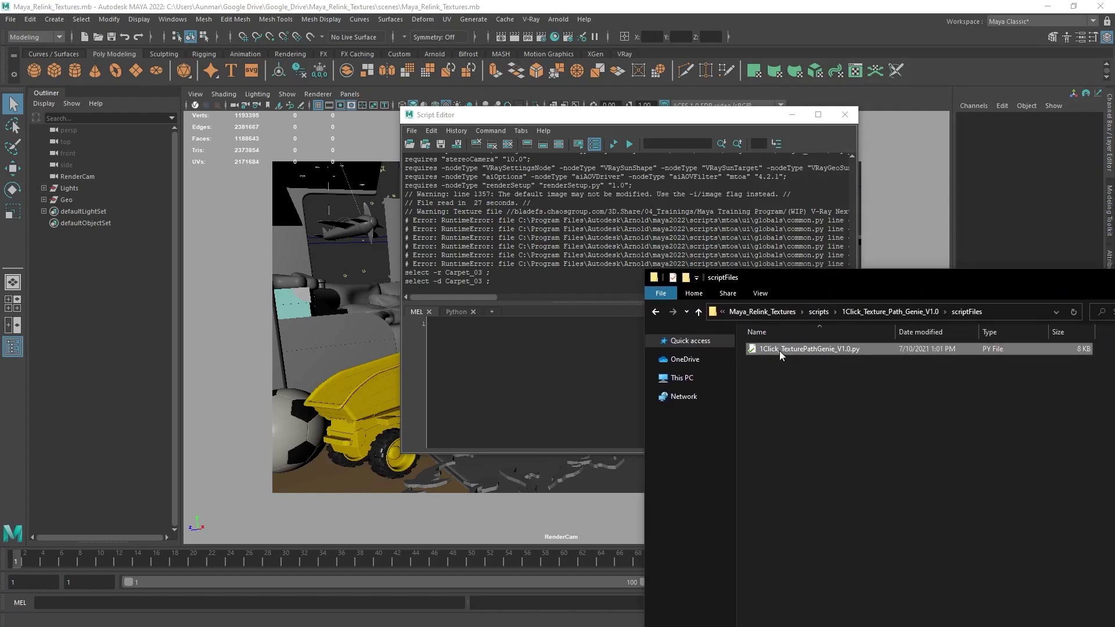
Load 1Click_TexturePathGenie_V1.0.py from File Explorer into a Python script in Maya's Script Editor.
drag(779, 351, 899, 220)
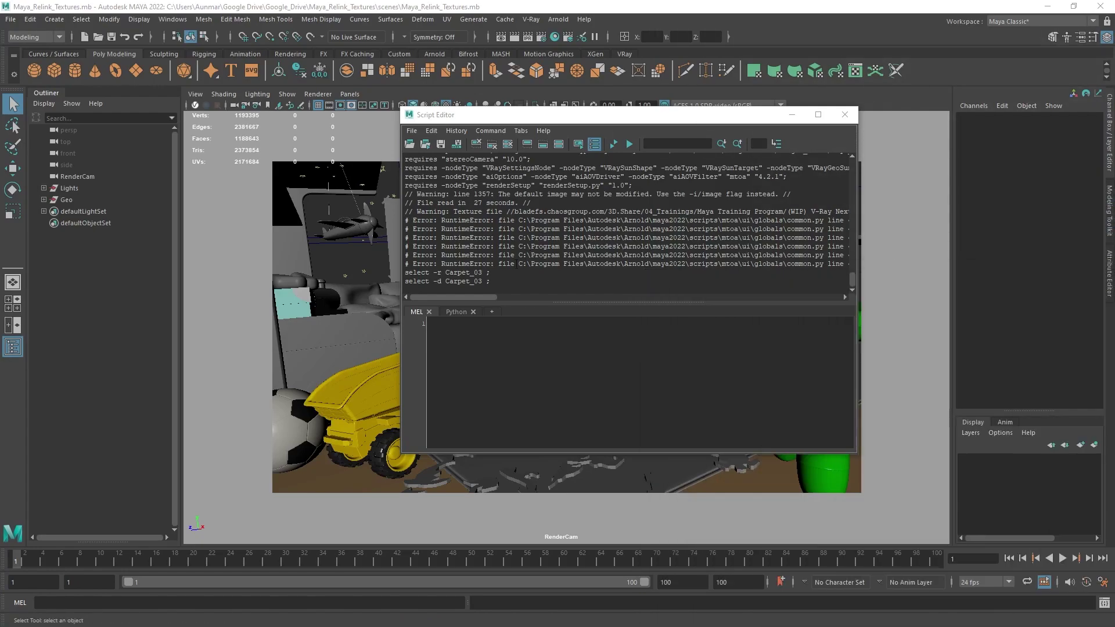
click(453, 311)
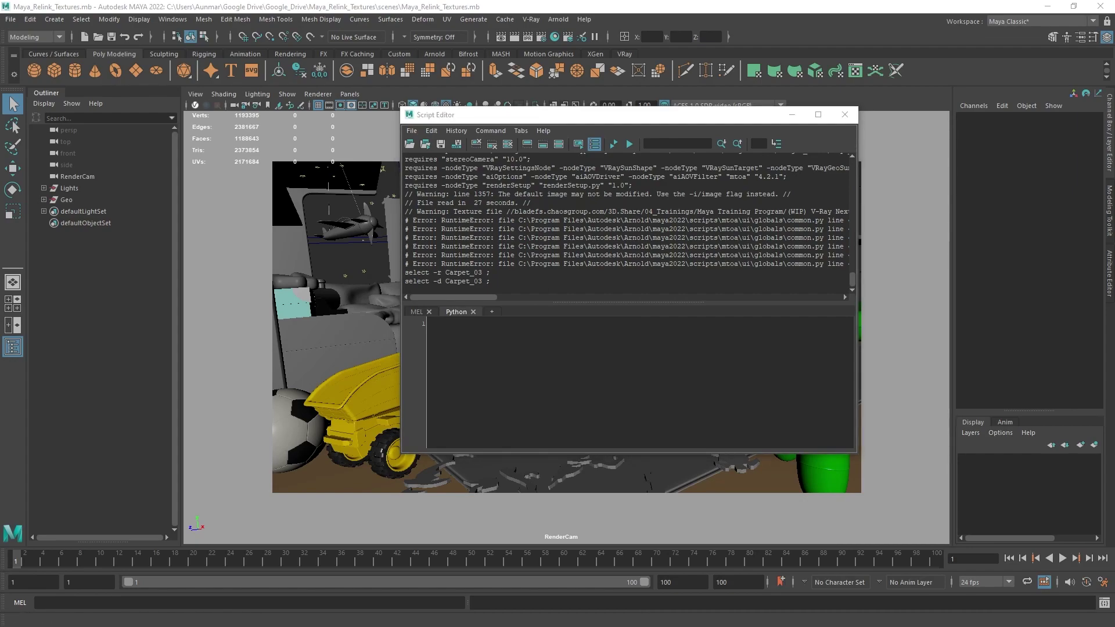
key(alt+Tab)
drag(807, 304, 557, 360)
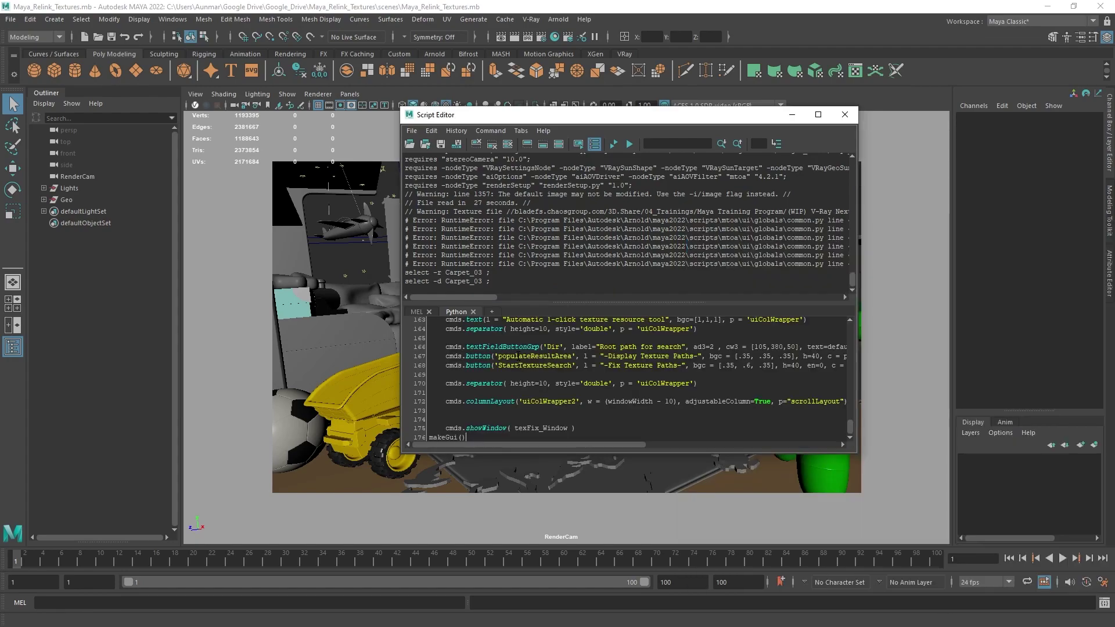
Save the loaded Python script to the Poly Modeling shelf as Tex Path Gen, then run it in the Script Editor.
scroll(542, 383, up, 20)
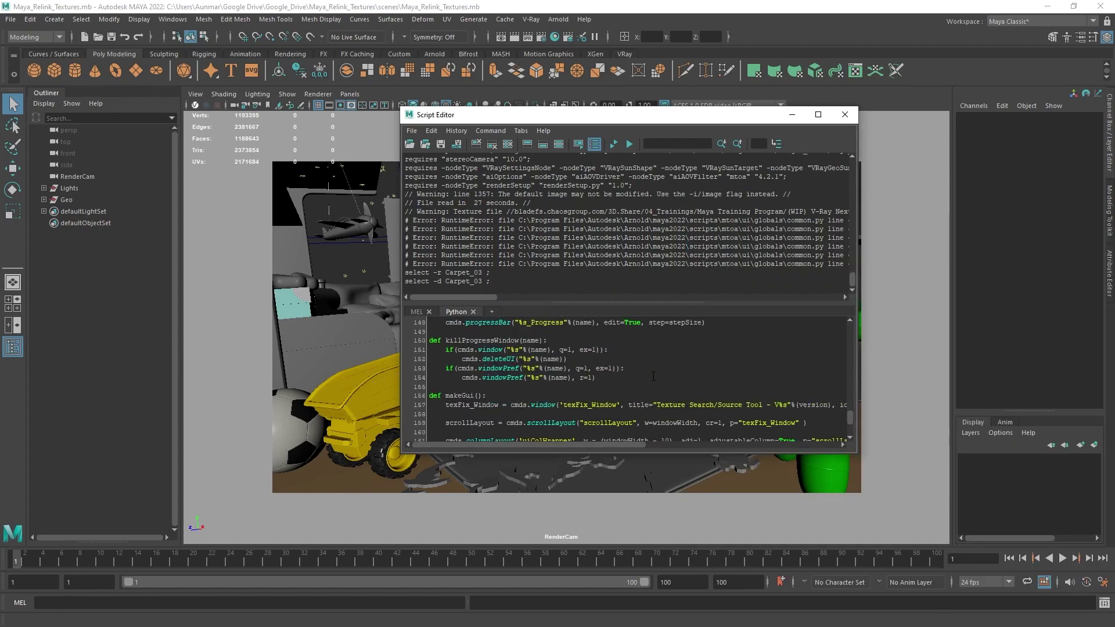
scroll(653, 376, up, 5)
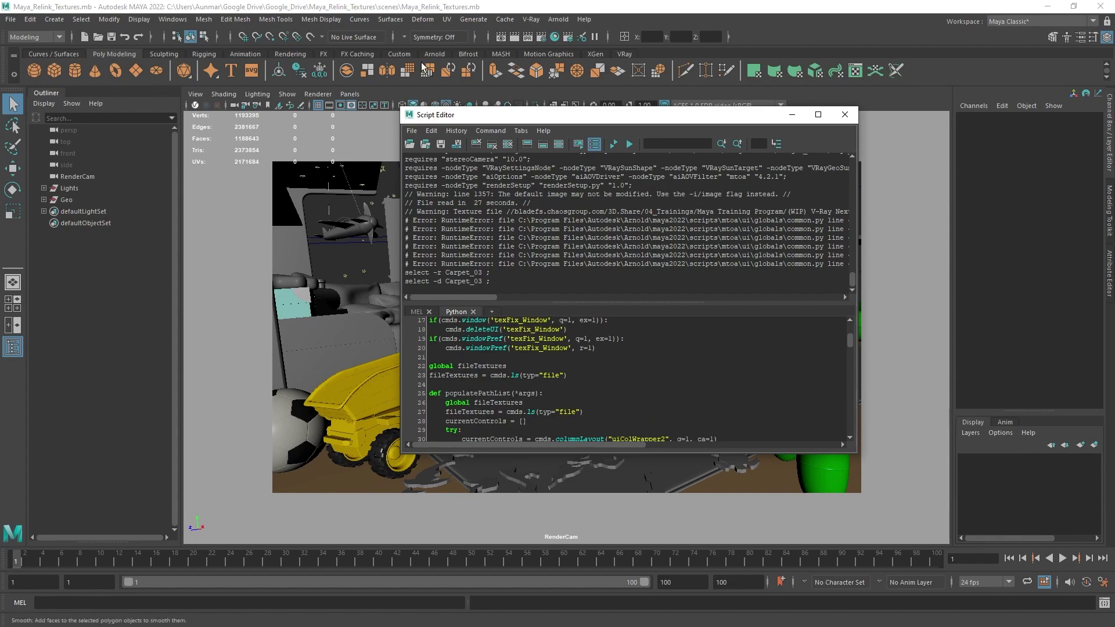
scroll(716, 415, down, 20)
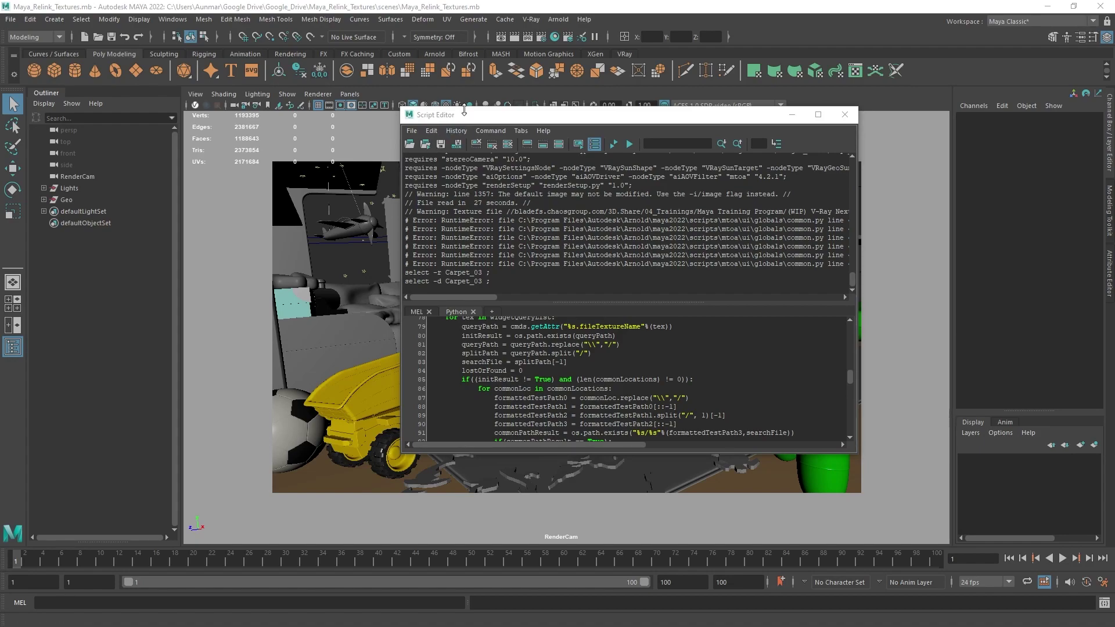
drag(463, 110, 463, 111)
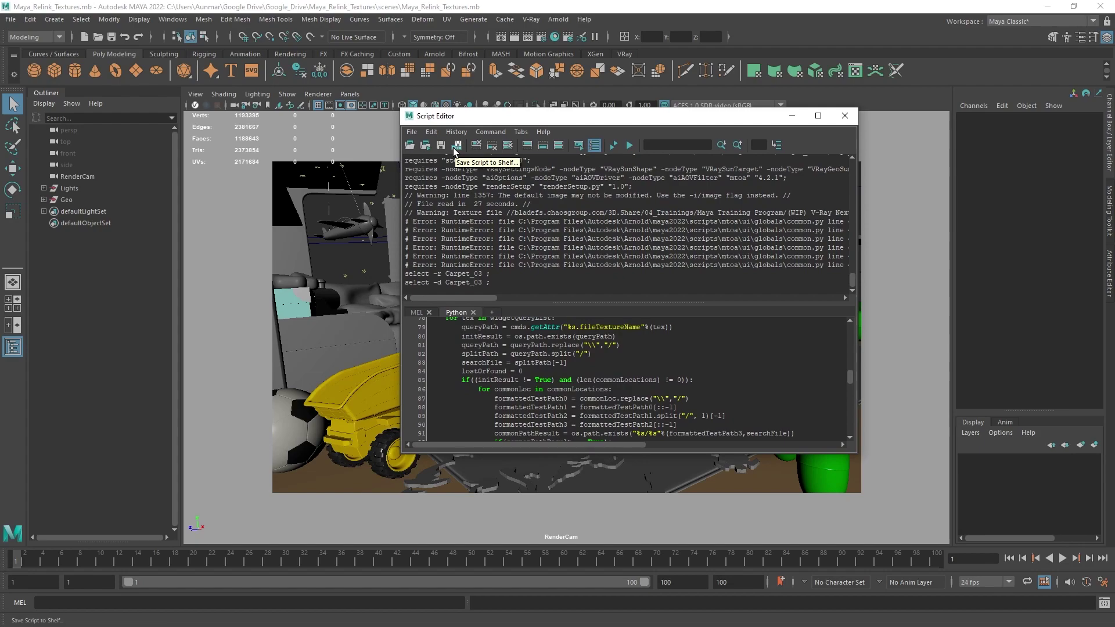
click(456, 146)
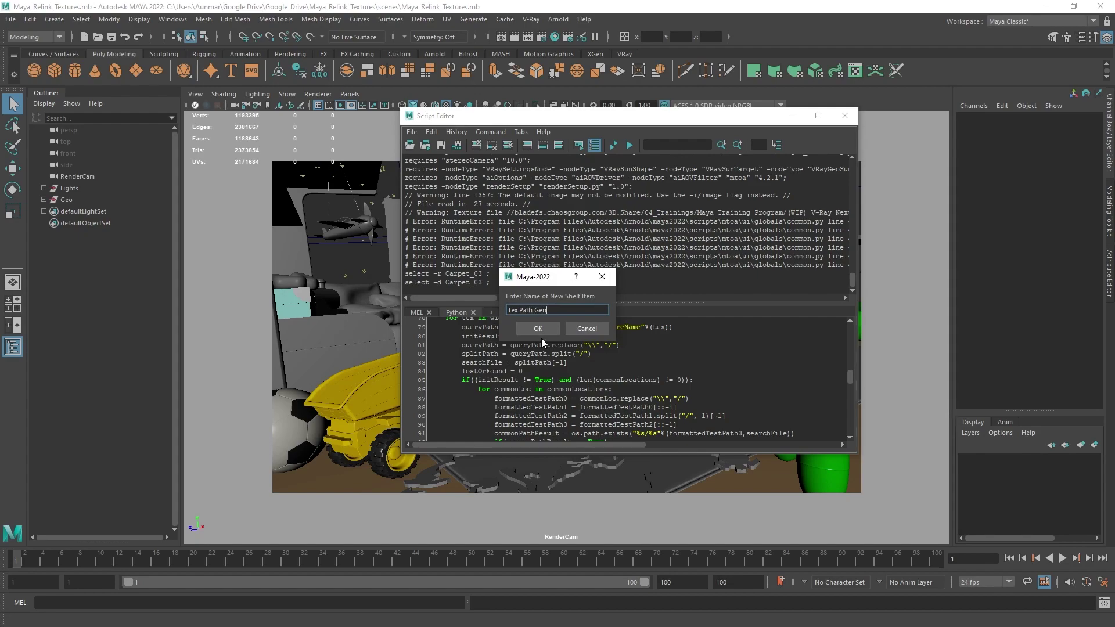
click(539, 331)
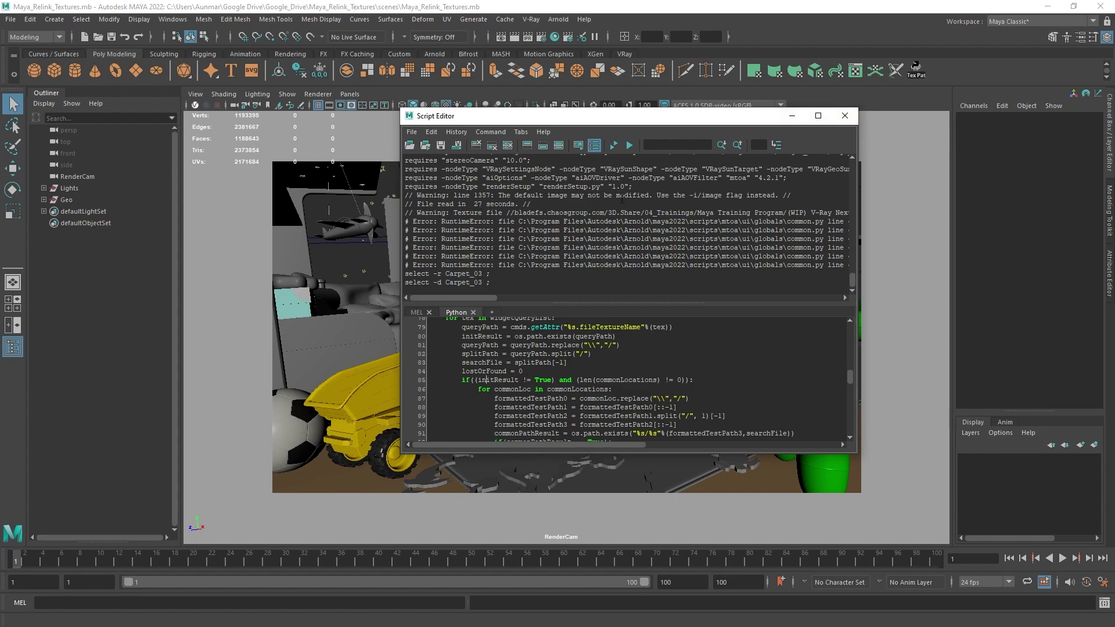
key(ctrl+Return)
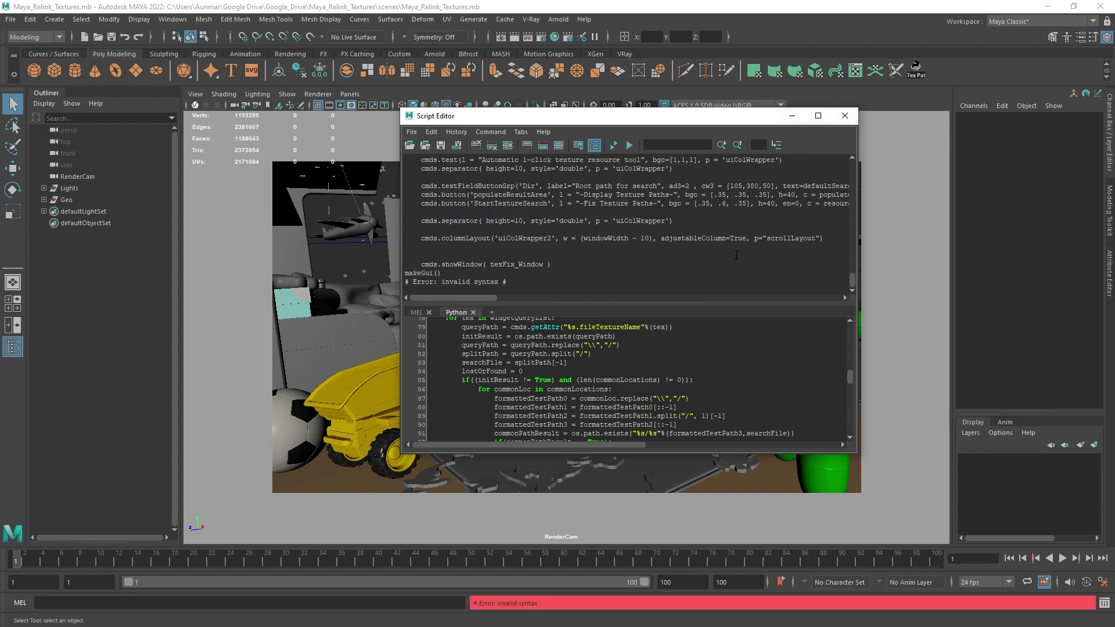
click(844, 115)
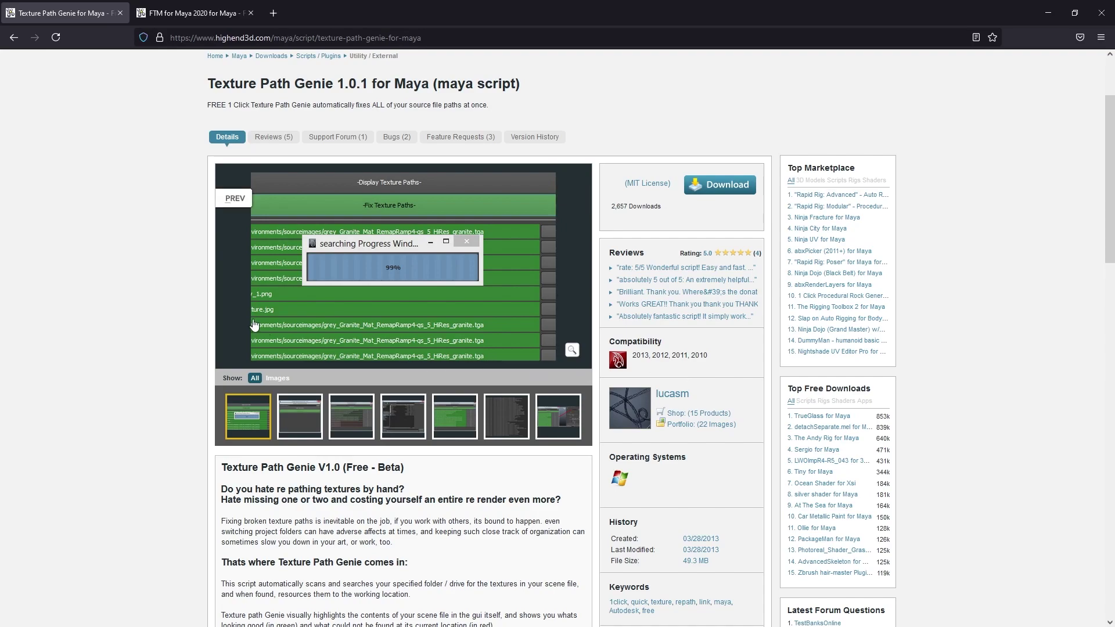
Compare the Texture Path Genie page with the FTM for Maya 2020 page and its usage steps in the browser, and return to Maya.
scroll(134, 310, up, 1)
scroll(134, 305, down, 3)
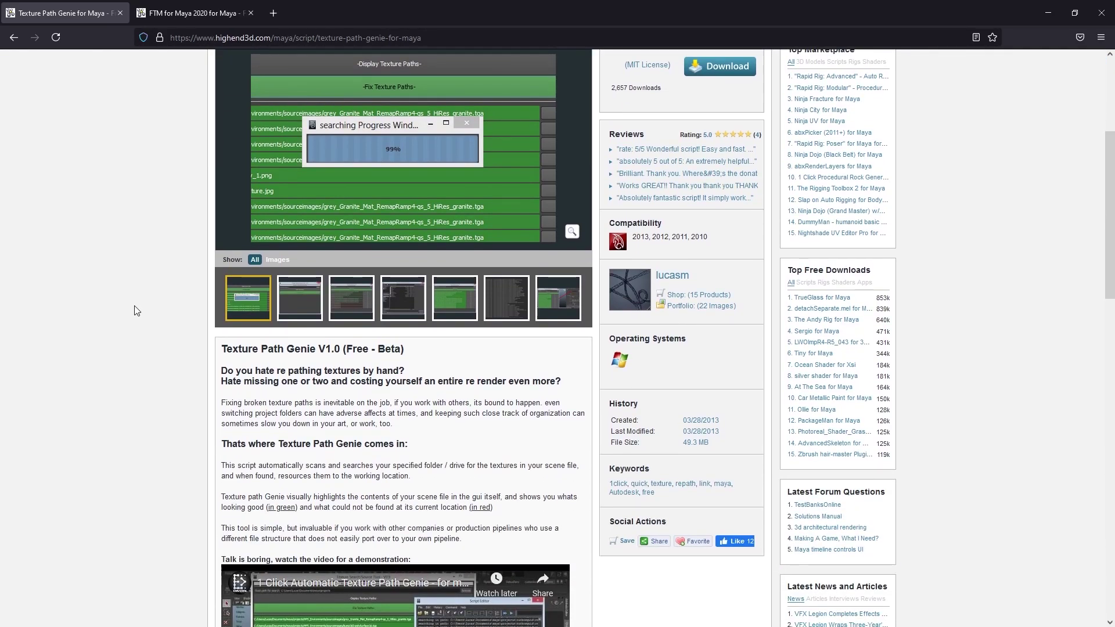
scroll(134, 306, down, 1)
scroll(134, 306, up, 4)
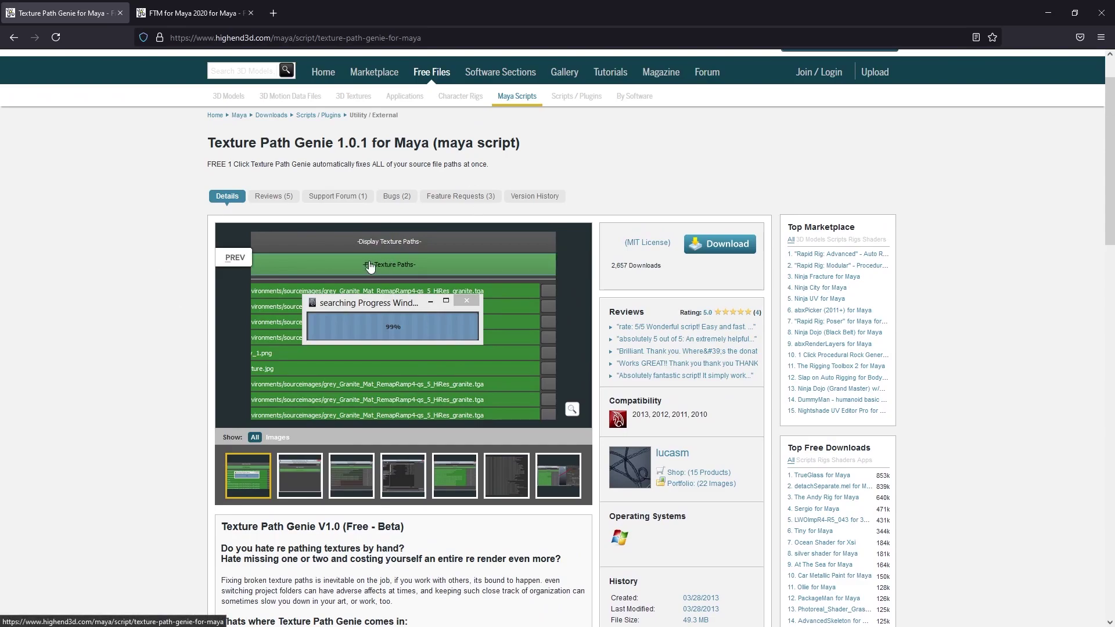
scroll(140, 273, down, 8)
scroll(144, 290, up, 8)
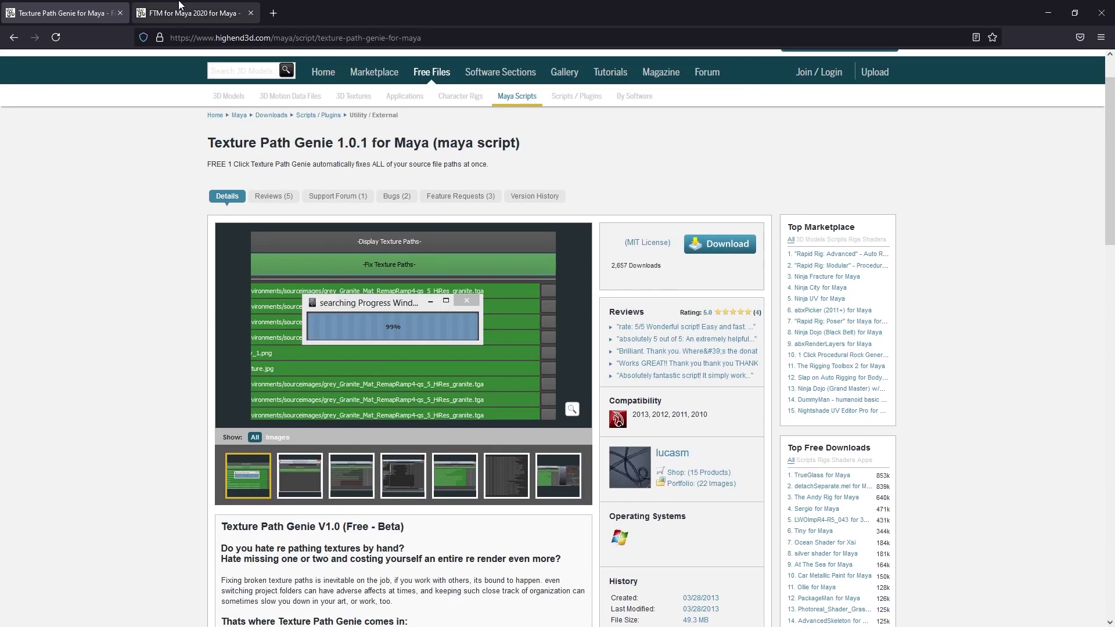
key(ctrl+Tab)
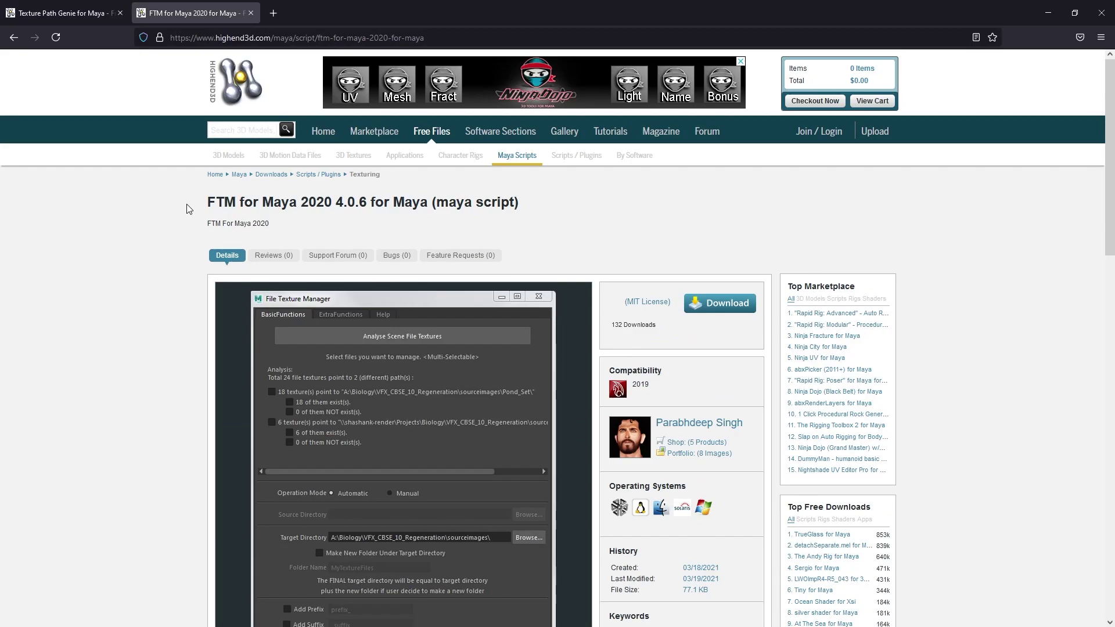
scroll(145, 305, down, 9)
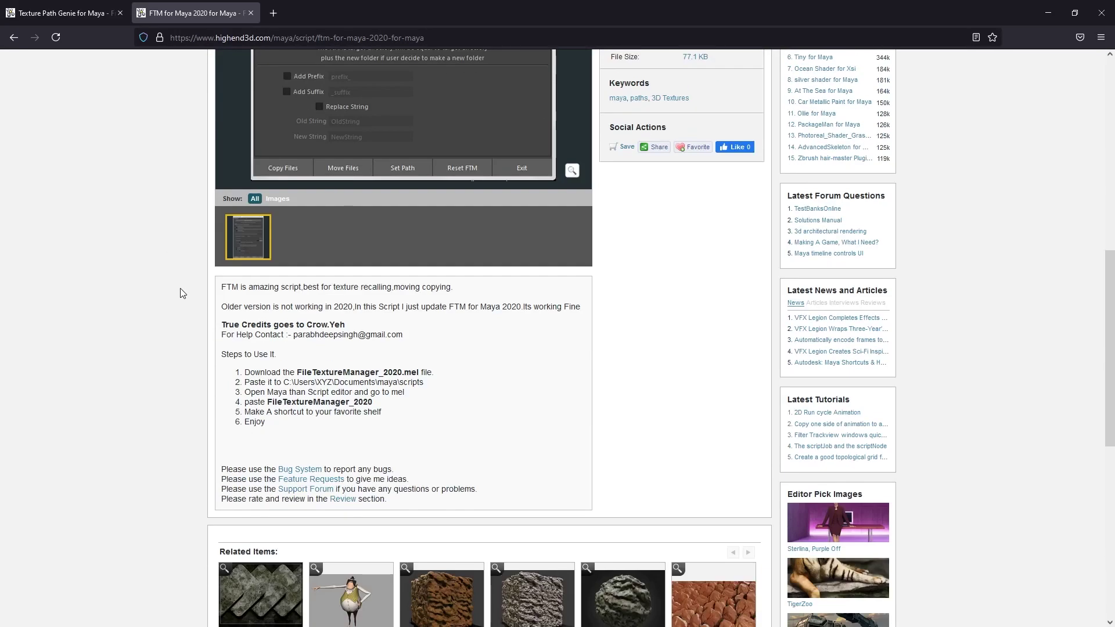
scroll(144, 305, up, 6)
click(80, 8)
key(alt+Tab)
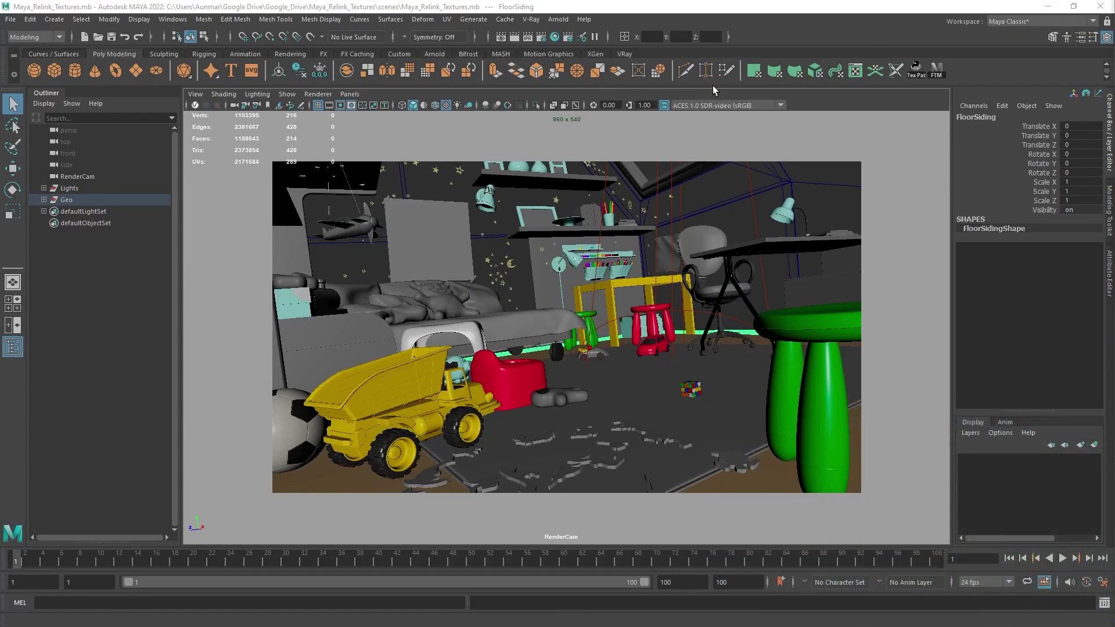
click(8, 21)
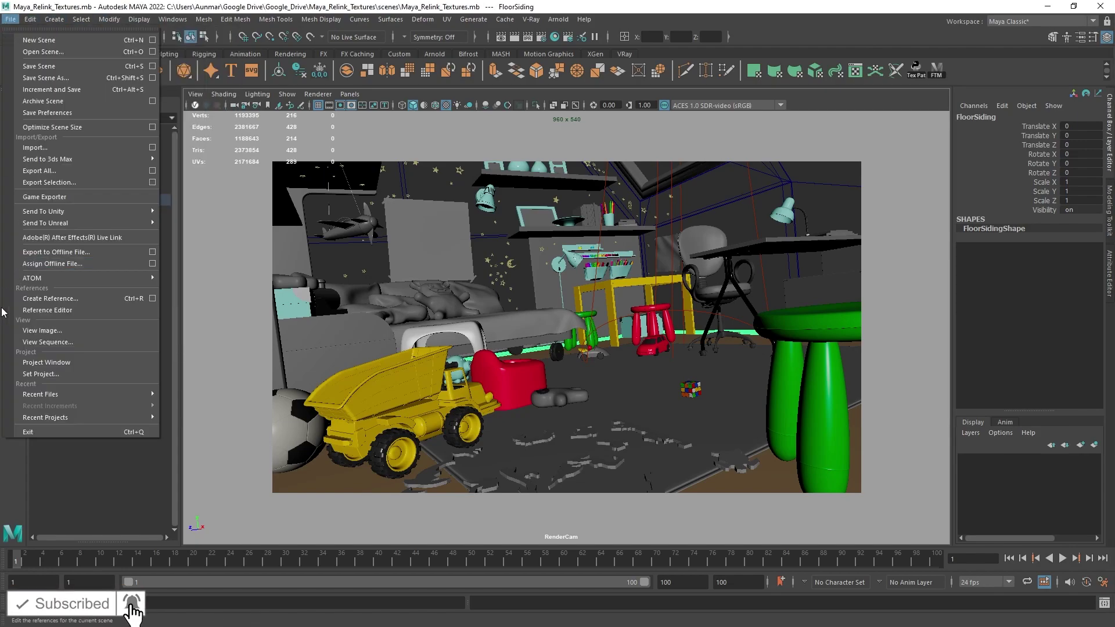
mouse_move(173, 19)
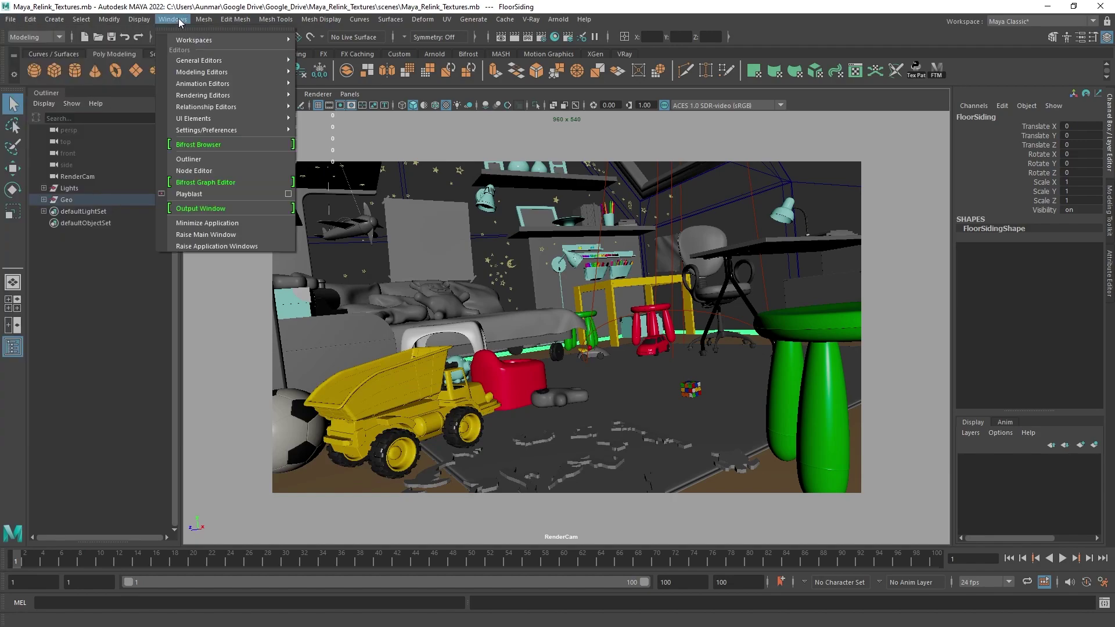
mouse_move(250, 64)
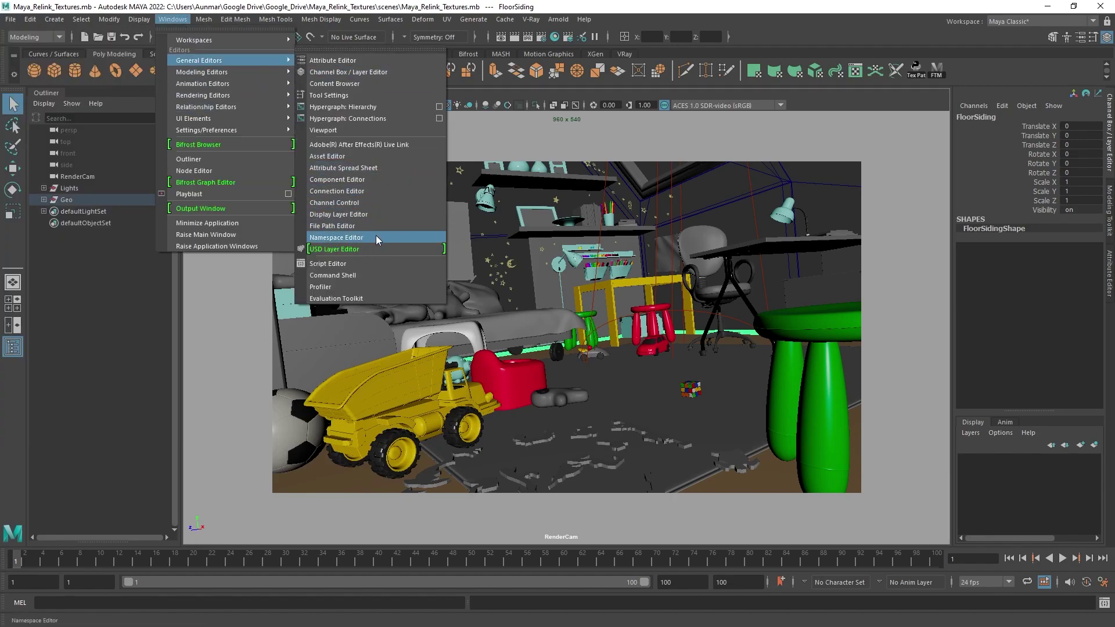
click(848, 563)
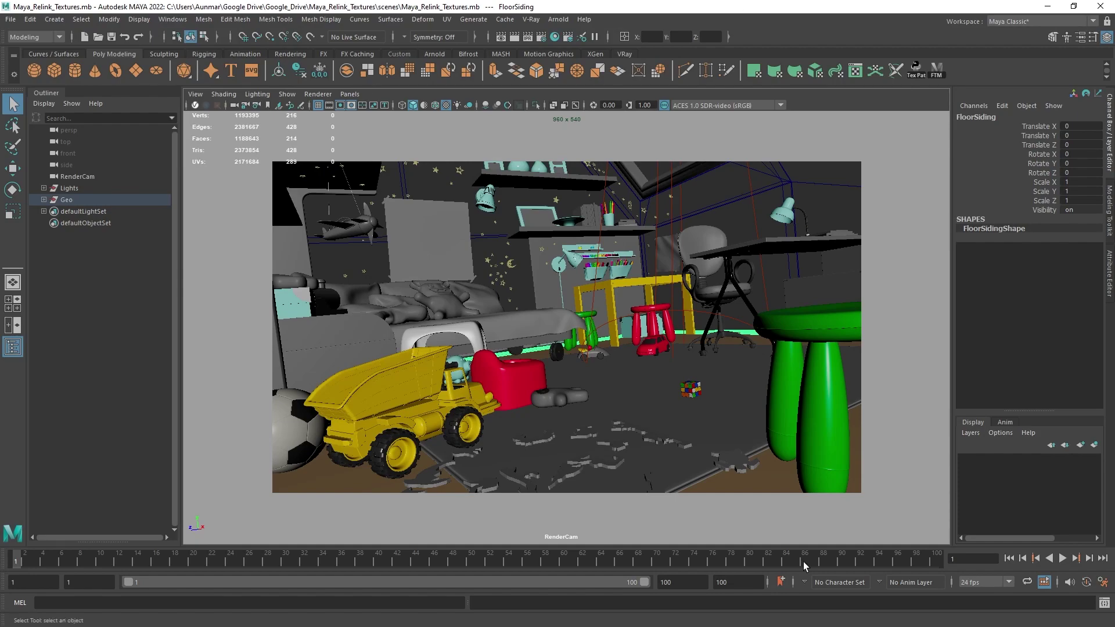